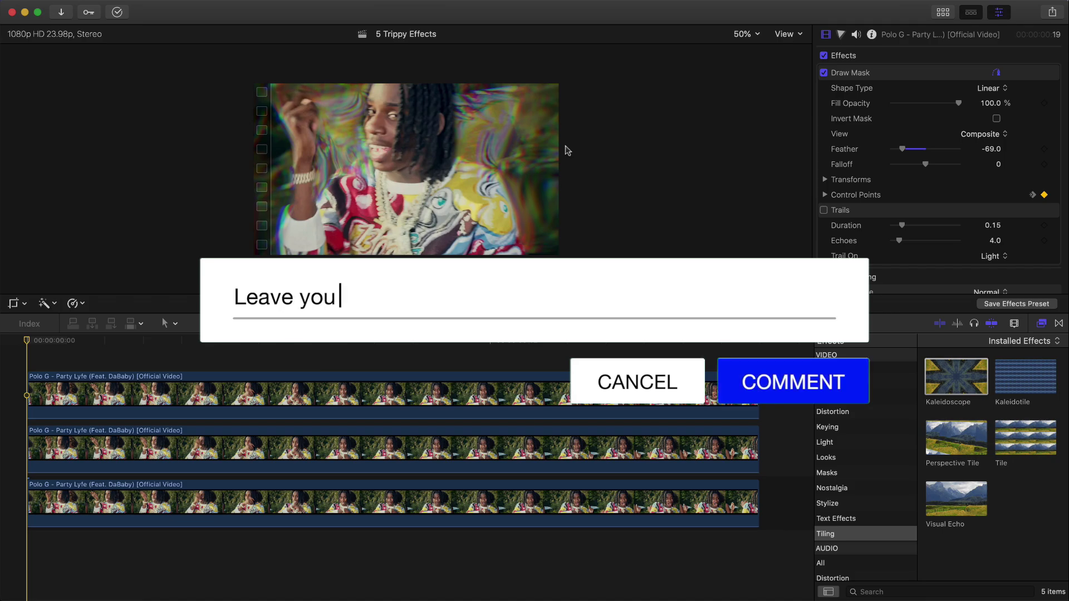
Fit the viewer, play the performer over the kaleidoscope background, then park near the start.
left_click(742, 35)
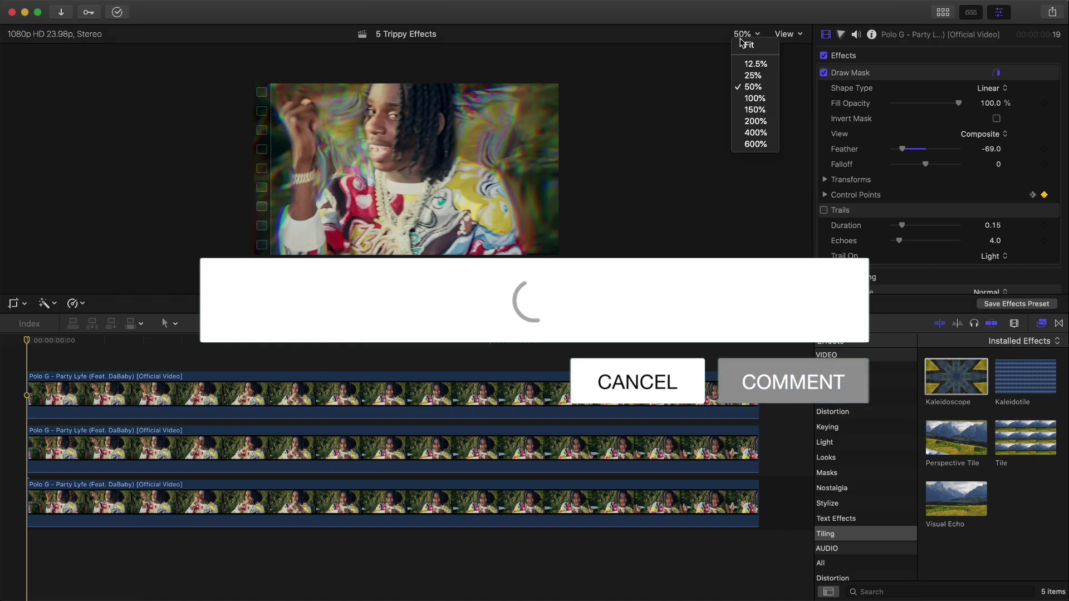
left_click(744, 44)
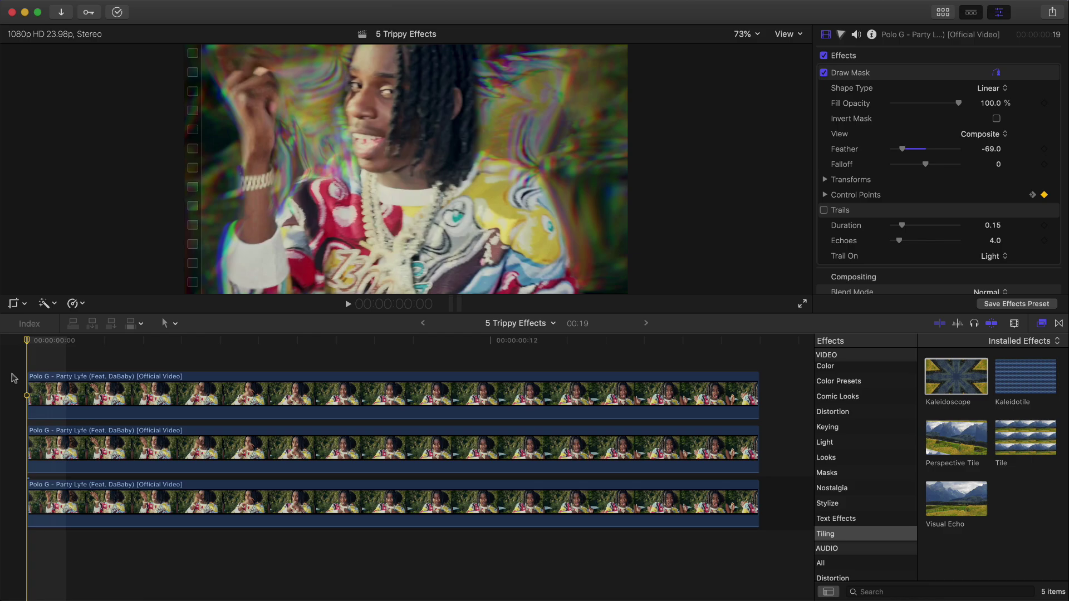
key("space")
key("space")
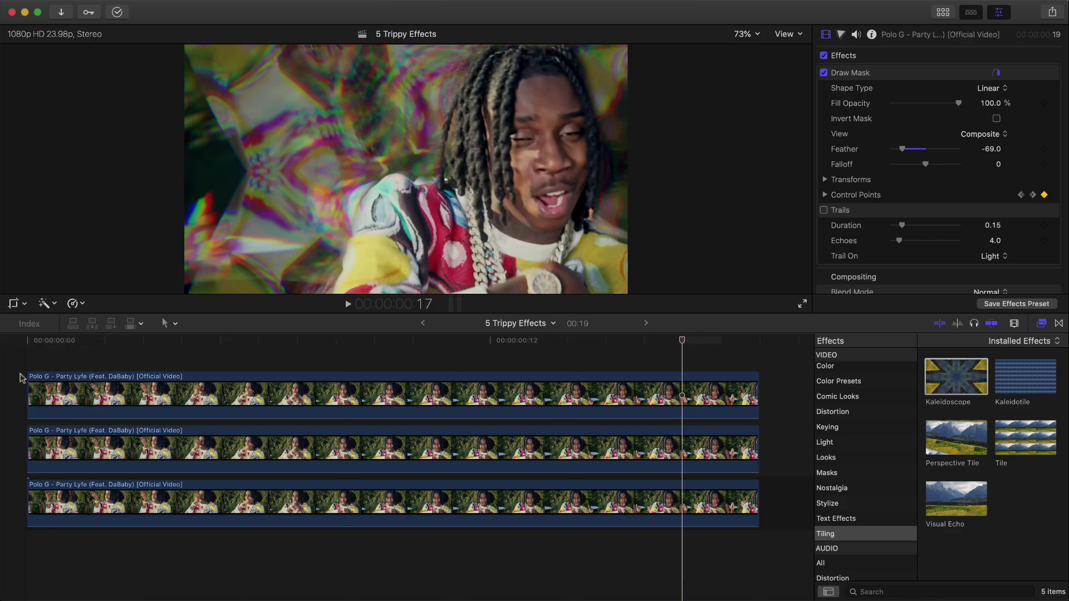
key("space")
key("space")
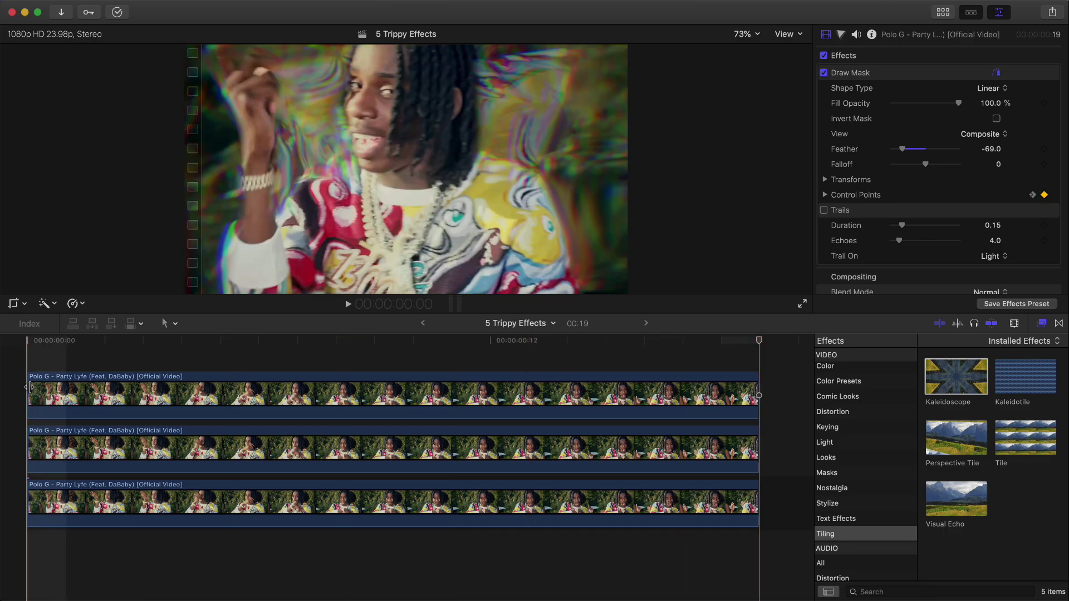
left_click(41, 379)
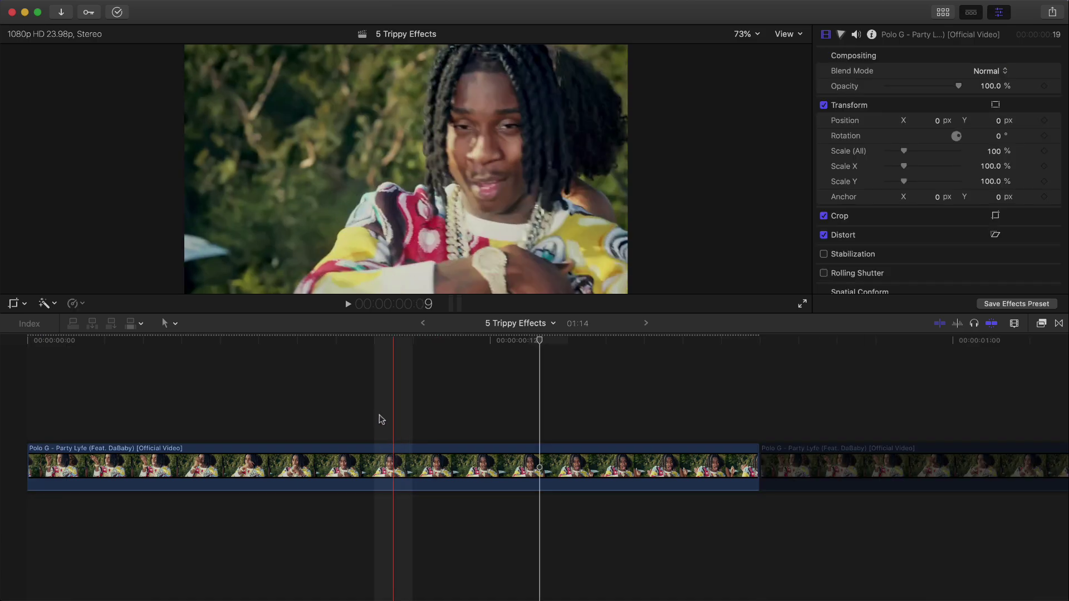
Scrub and play the clip, briefly enabling then re-disabling the later disabled clip.
left_click(311, 466)
left_click(117, 358)
left_click_drag(115, 354, 28, 405)
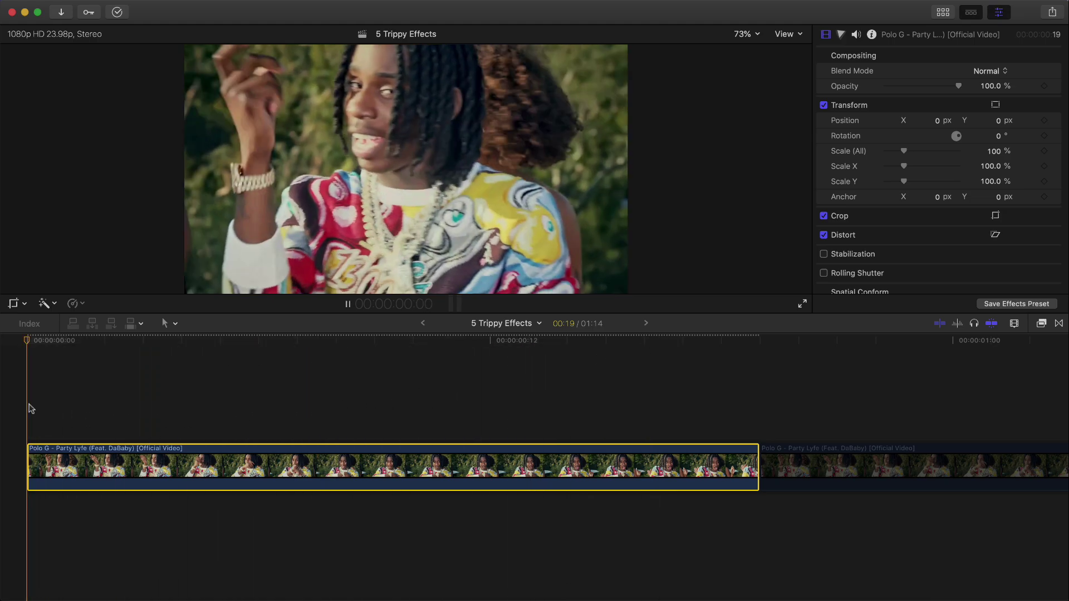
key("space")
key("space")
scroll(851, 464, "right", 5)
left_click(711, 455)
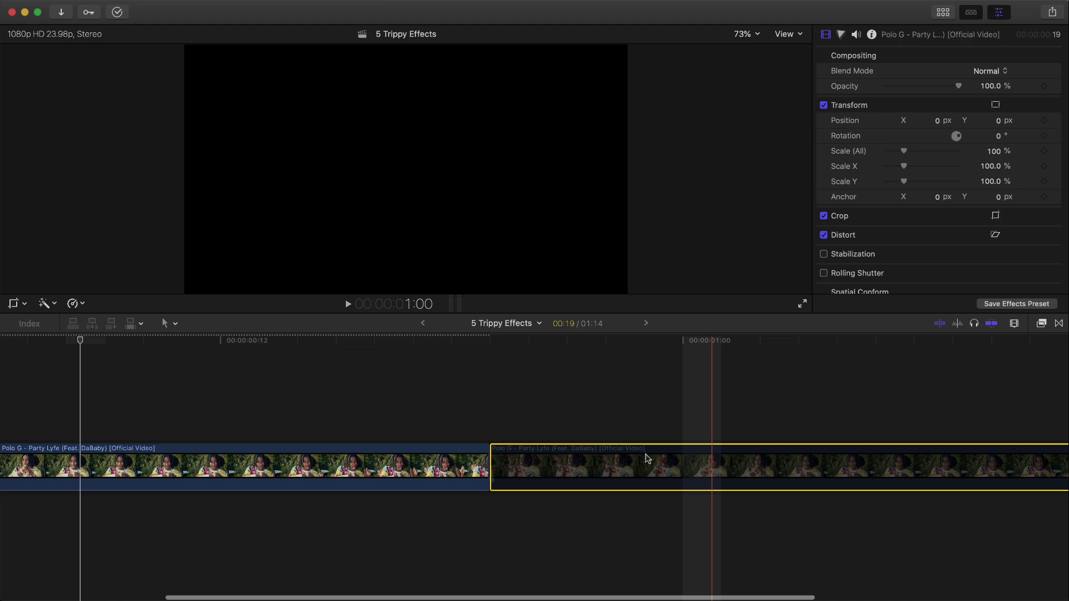
key("v")
scroll(645, 454, "right", 3)
key("v")
scroll(500, 431, "left", 7)
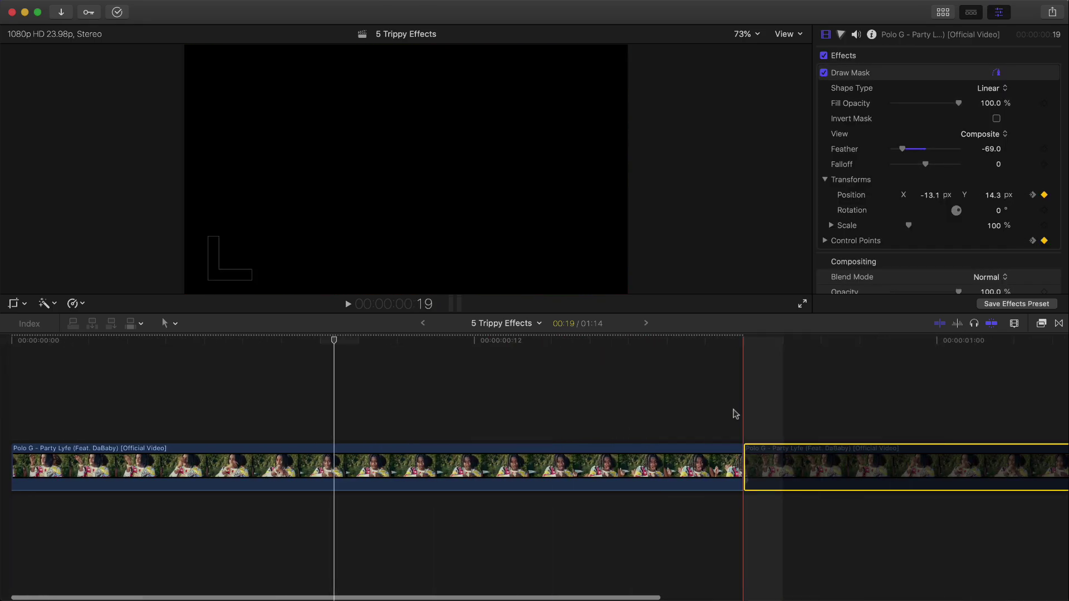
scroll(501, 445, "left", 1)
Duplicate the first clip above the original and apply Masks > Draw Mask to the copy.
left_click(267, 467)
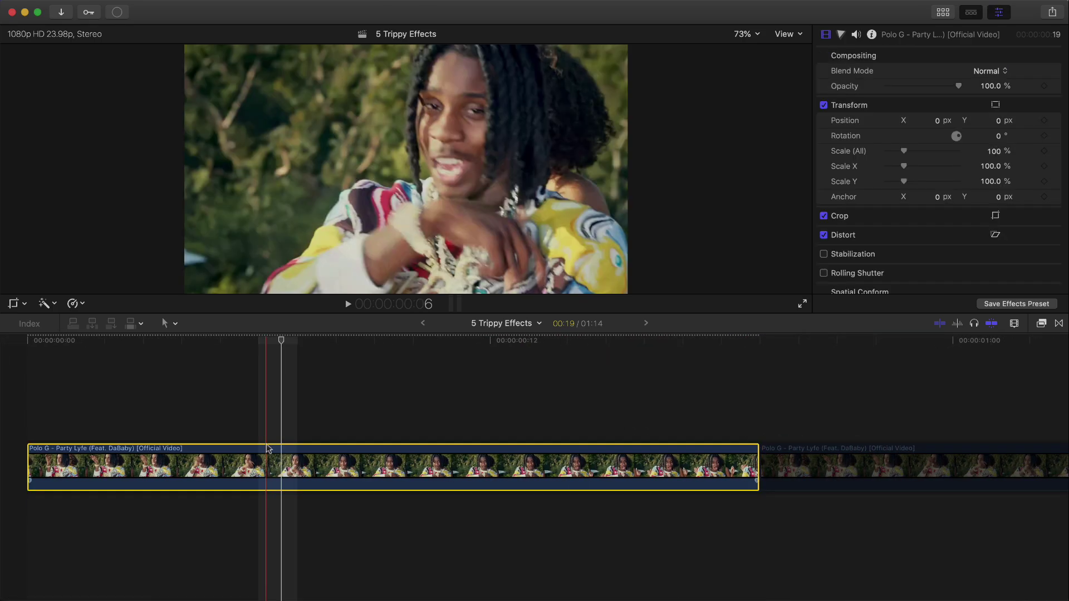
left_click_drag(267, 447, 268, 393)
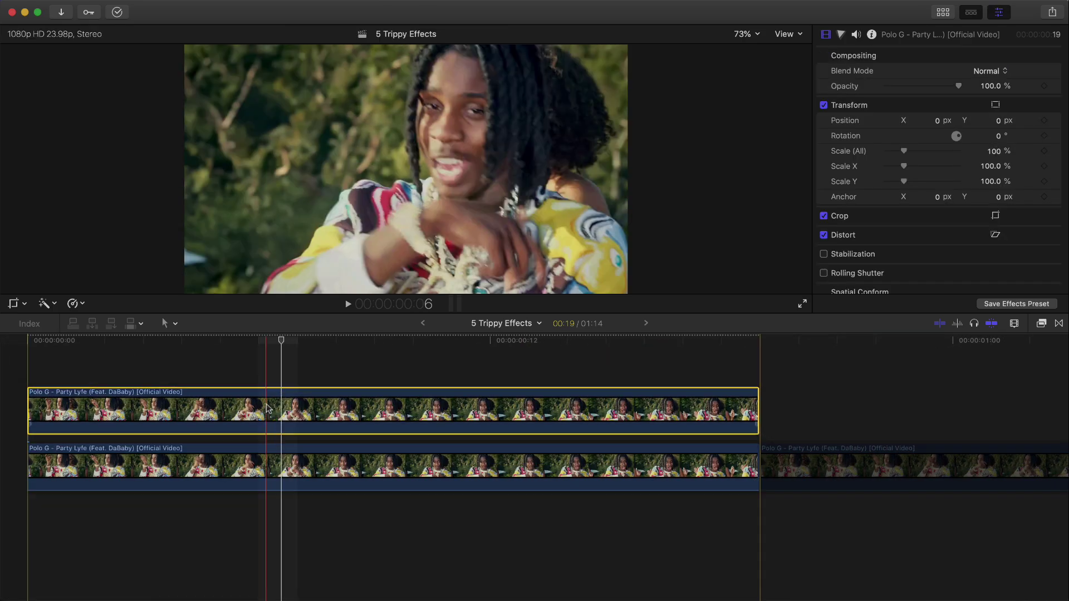
left_click(1042, 324)
left_click(848, 473)
left_click(965, 384)
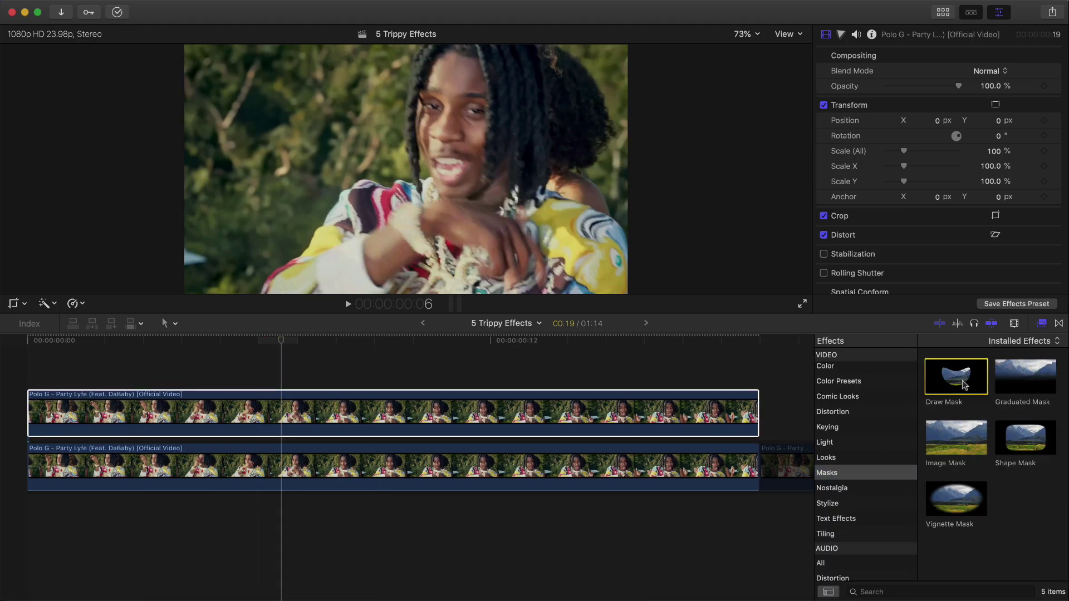
mouse_move(964, 384)
left_mouse_down()
mouse_move(501, 396)
mouse_move(506, 412)
left_mouse_up()
key("super+5")
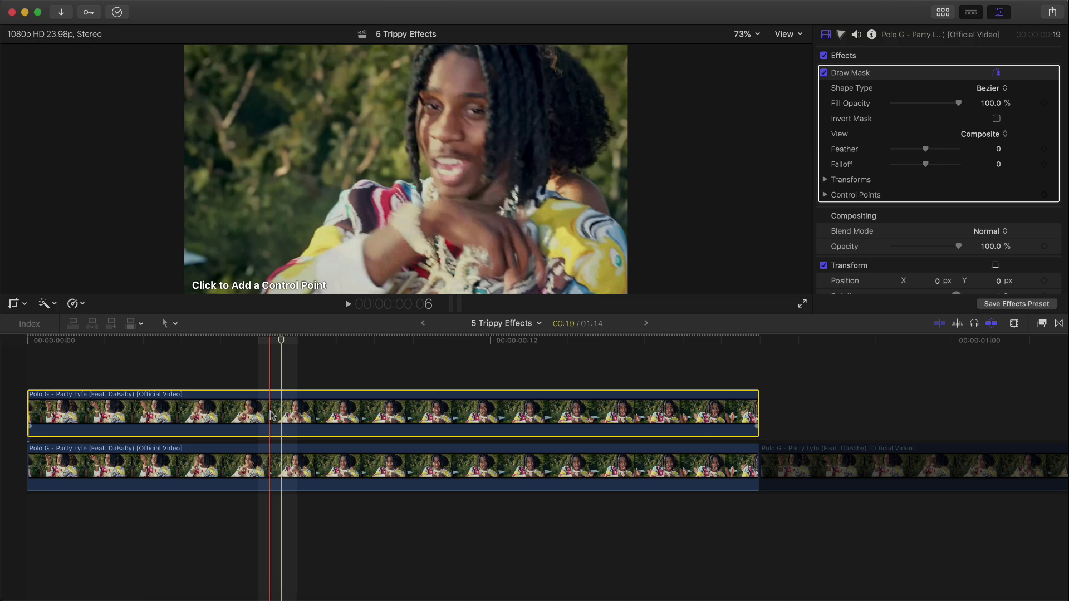
Return to the start, set the viewer to 50% and reselect the top copy.
key("Home")
left_click(746, 34)
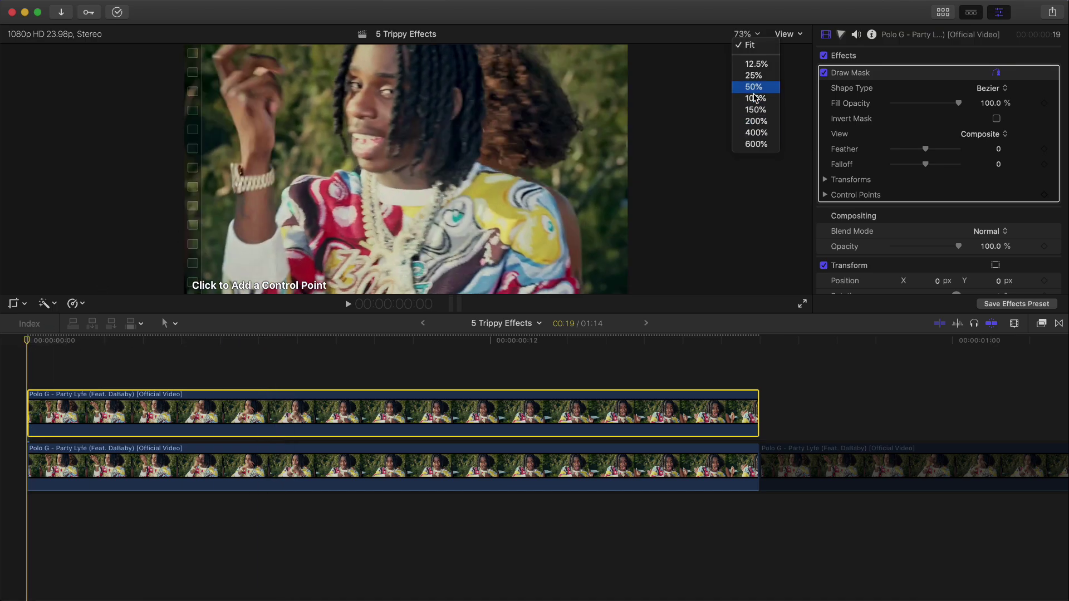
left_click(752, 89)
left_click(62, 366)
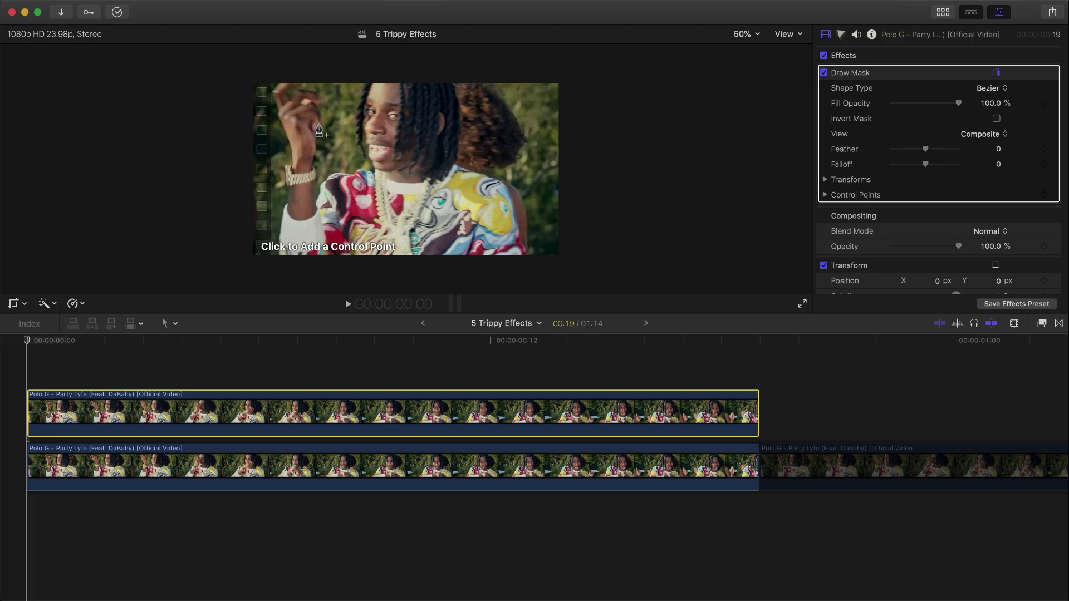
Place Draw Mask points around the performer, then nudge five points to tighten the outline.
left_click(277, 260)
left_click(285, 193)
left_click(283, 140)
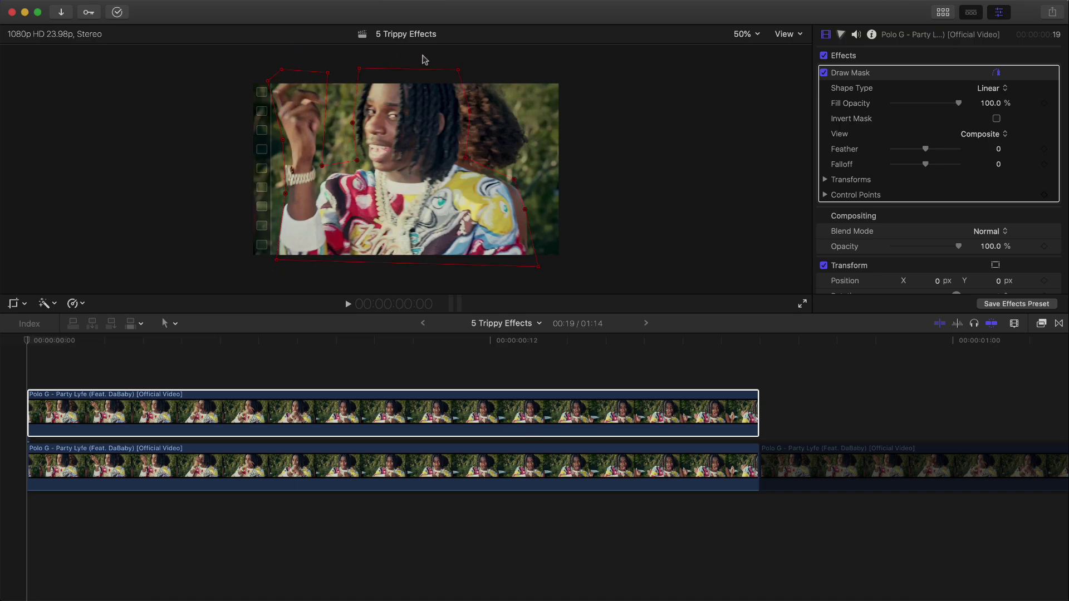
left_click_drag(524, 210, 521, 208)
left_click_drag(515, 179, 514, 179)
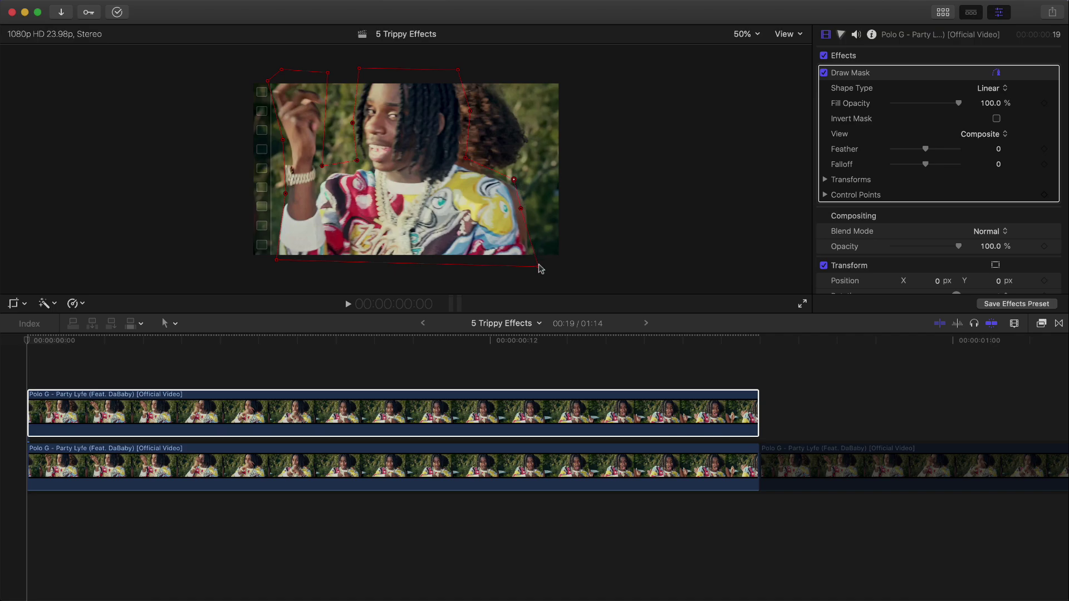
left_click_drag(537, 266, 536, 264)
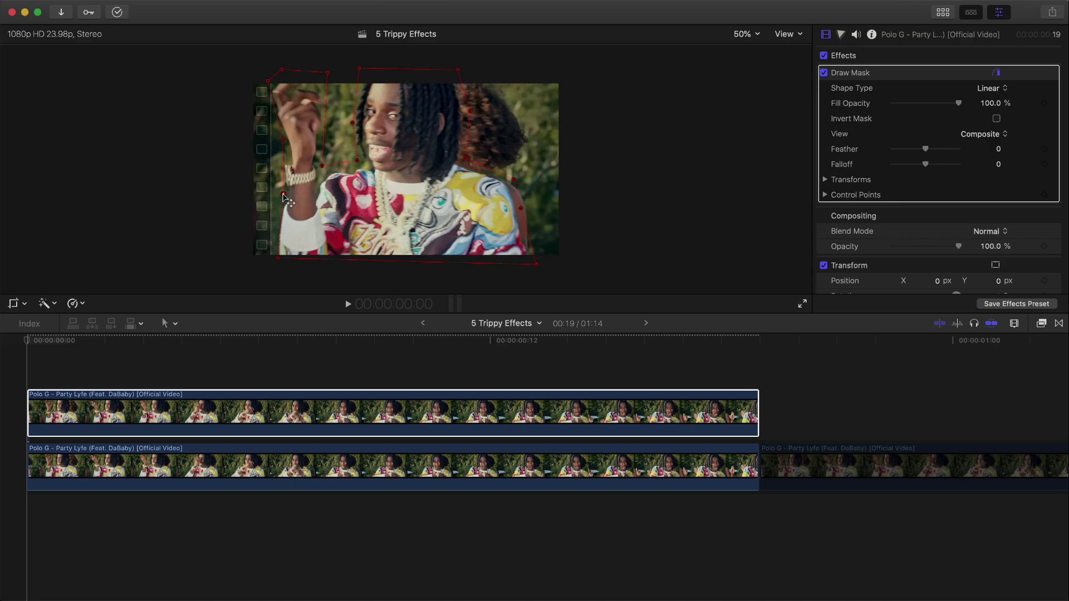
left_click_drag(278, 258, 274, 259)
left_click_drag(282, 138, 282, 140)
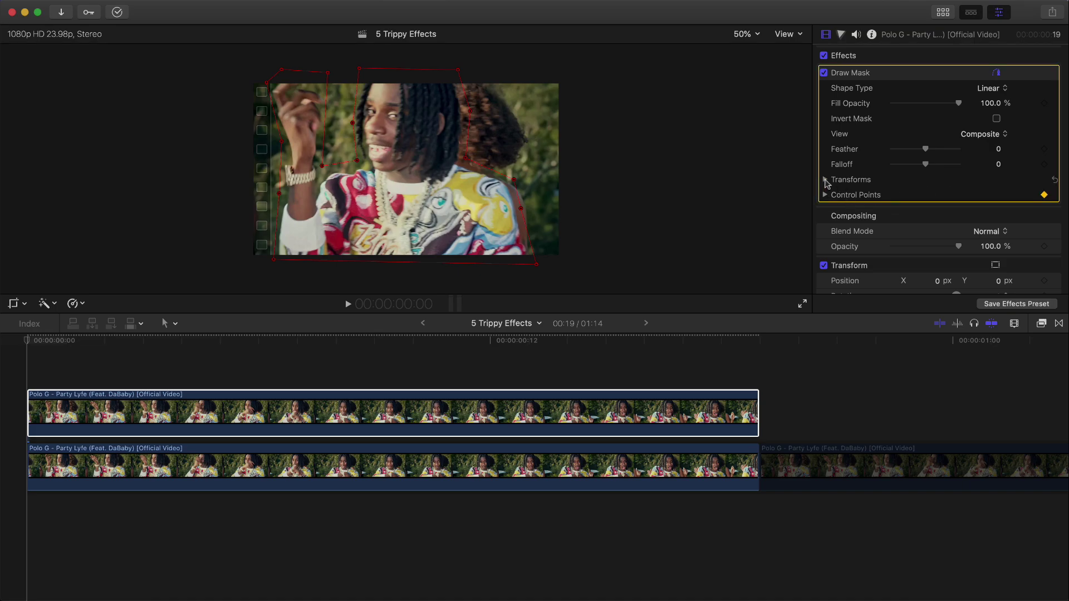
Expand the Draw Mask Transforms and add a Position keyframe for the mask.
left_click(825, 180)
scroll(988, 174, "down", 2)
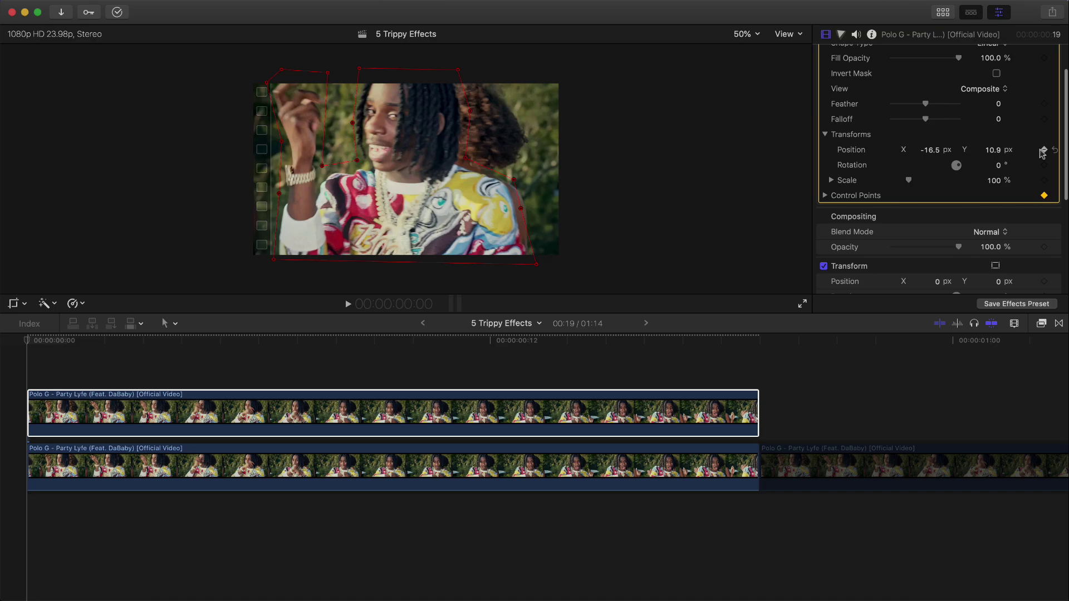
left_click(1043, 150)
scroll(1030, 149, "up", 2)
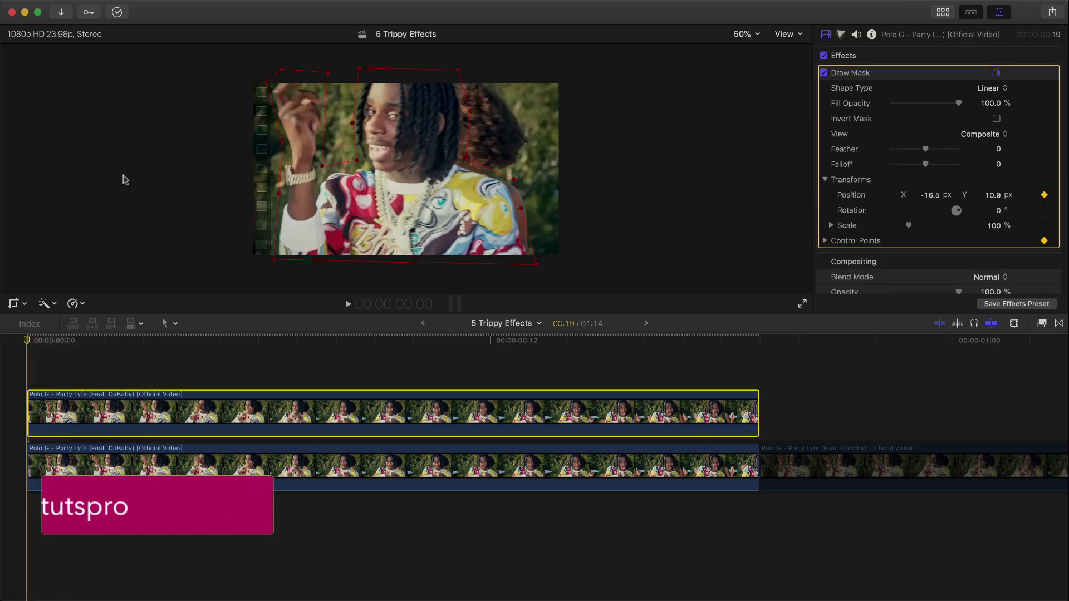
Step frame by frame, moving the top-left mask point to follow the raised hand to frame 3.
key("Right")
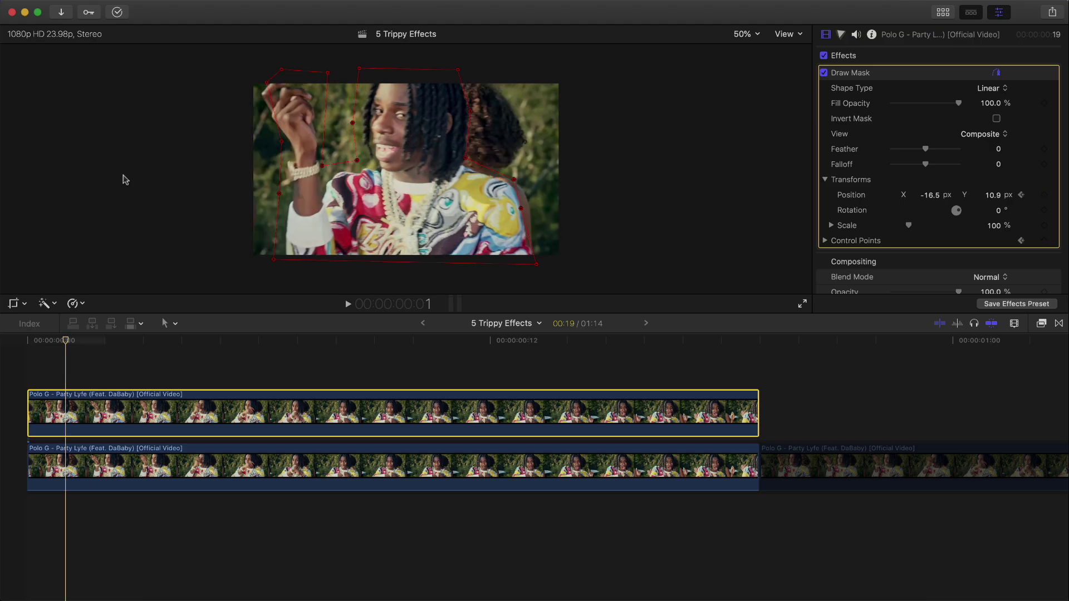
key("Left")
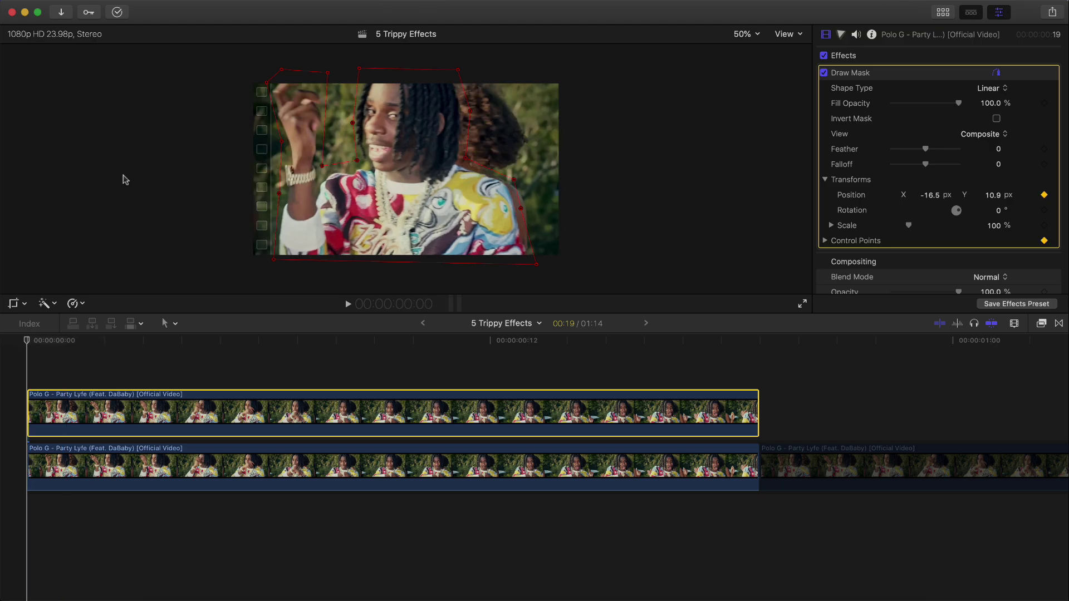
key("Right")
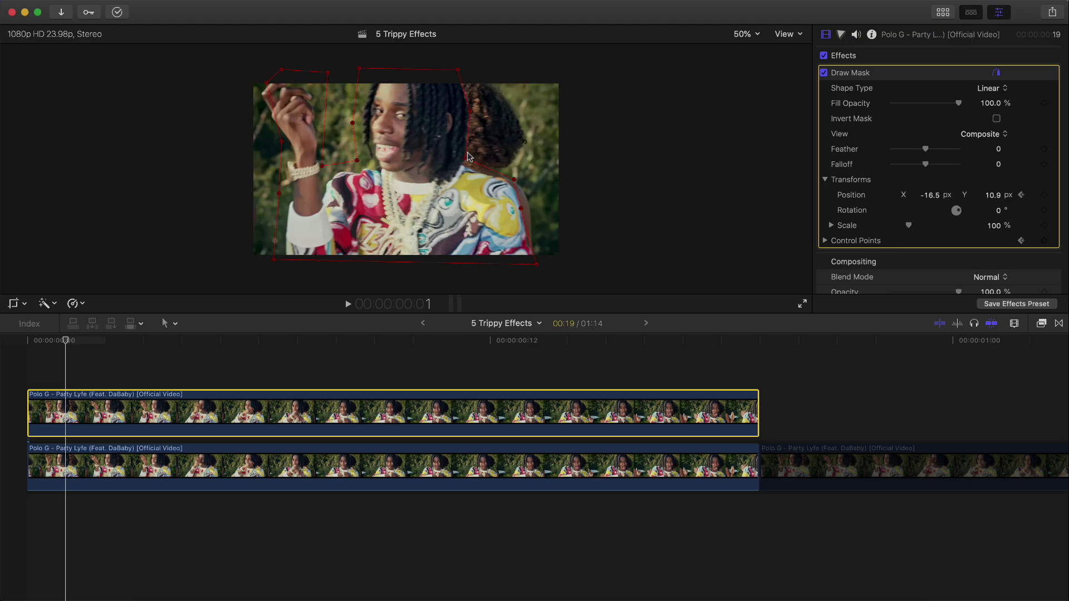
left_click_drag(267, 82, 254, 84)
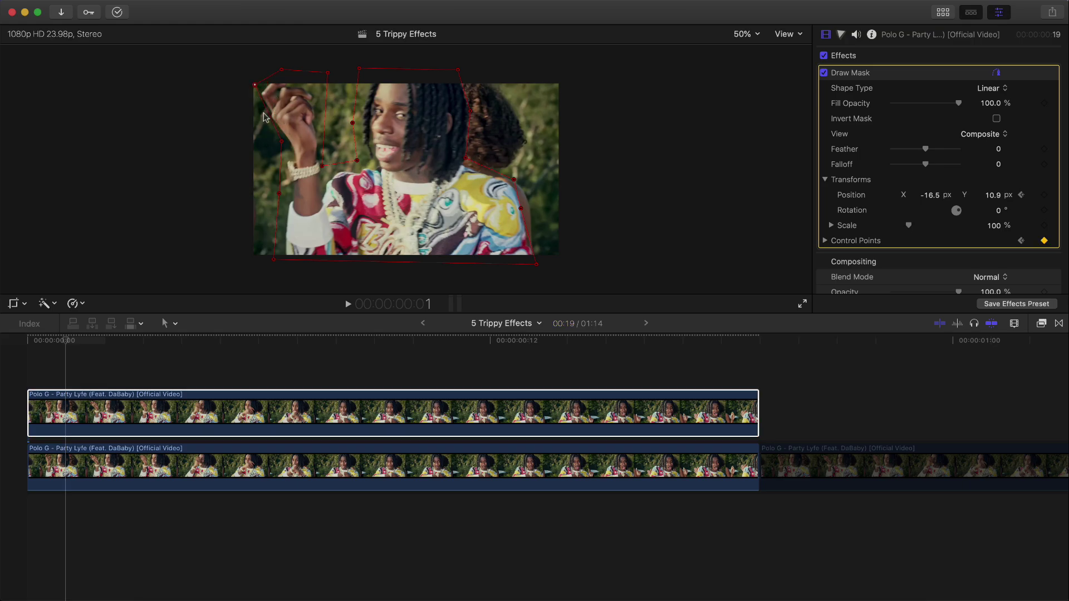
key("Right")
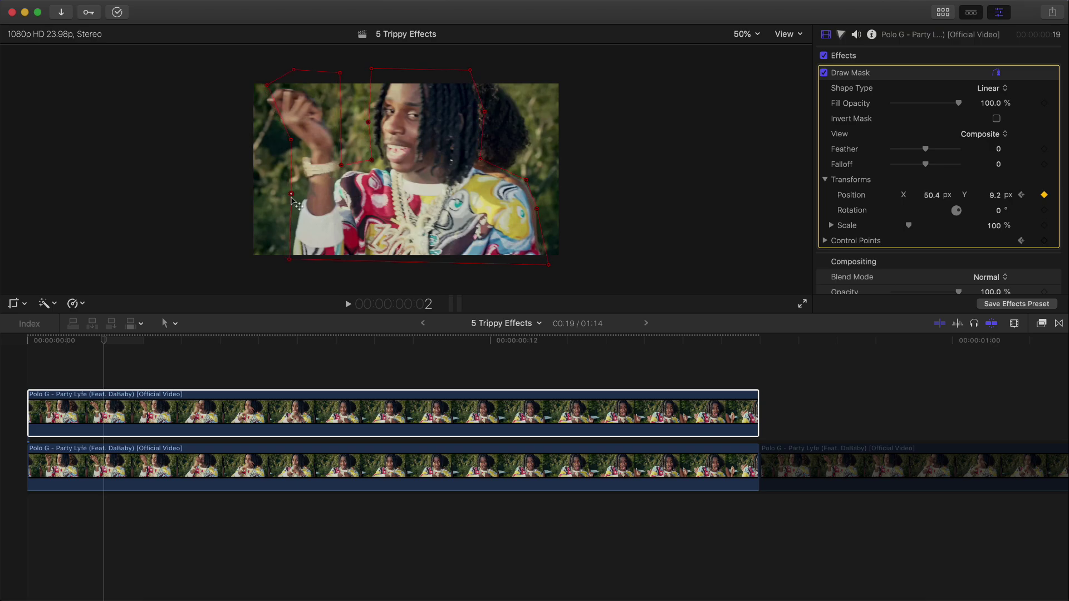
key("Right")
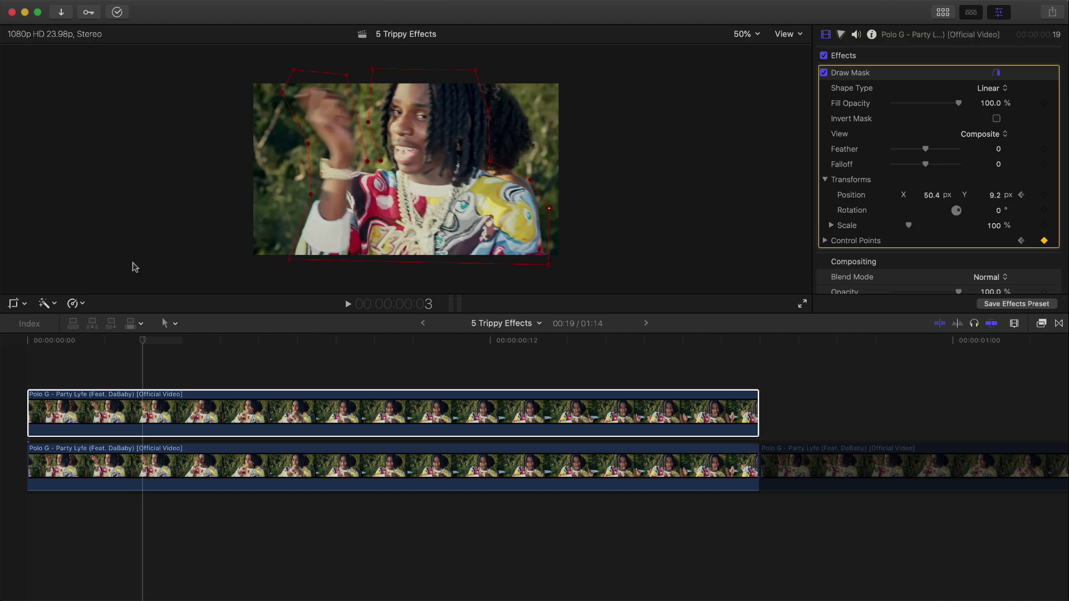
key("Left")
key("Left")
key("Left")
key("Right")
key("Right")
key("Right")
key("Right")
key("Left")
key("Left")
key("Left")
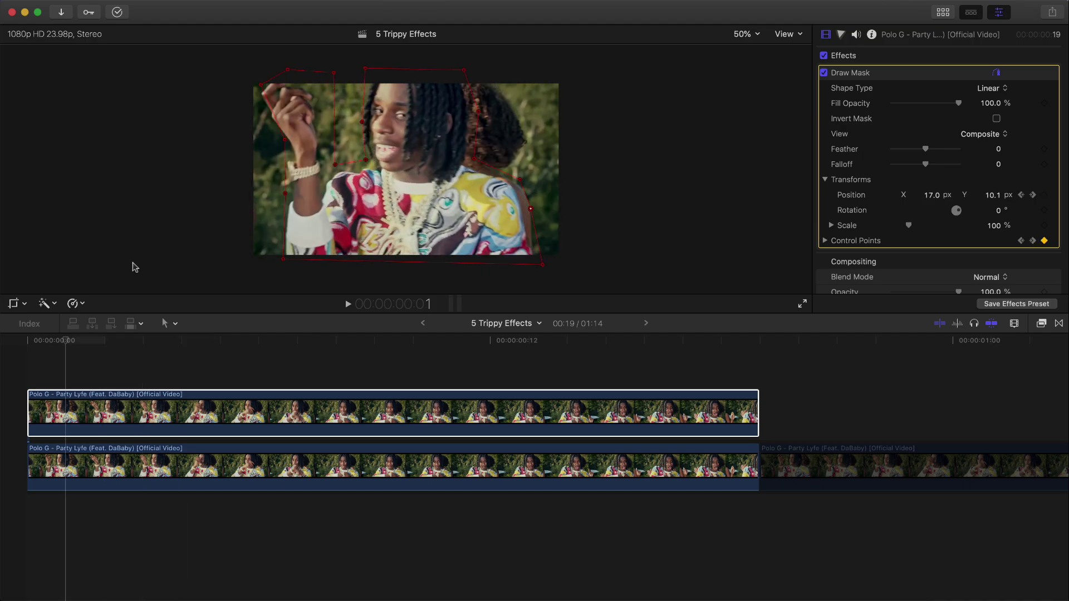
key("Right")
key("Right")
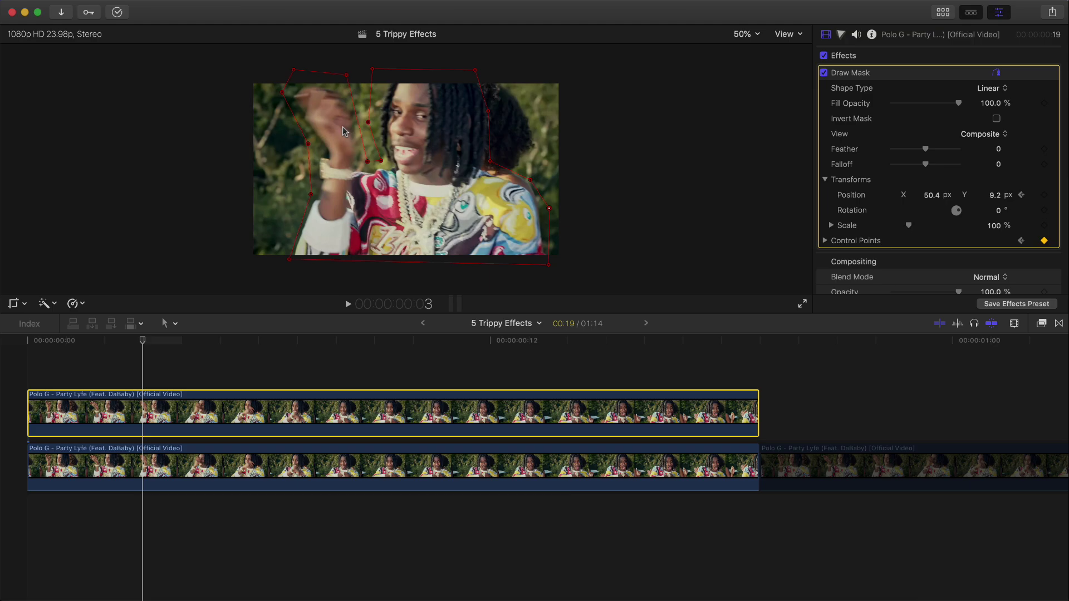
Place the masked copy above the original, show its mask path, and check it around frame 6.
key("Delete")
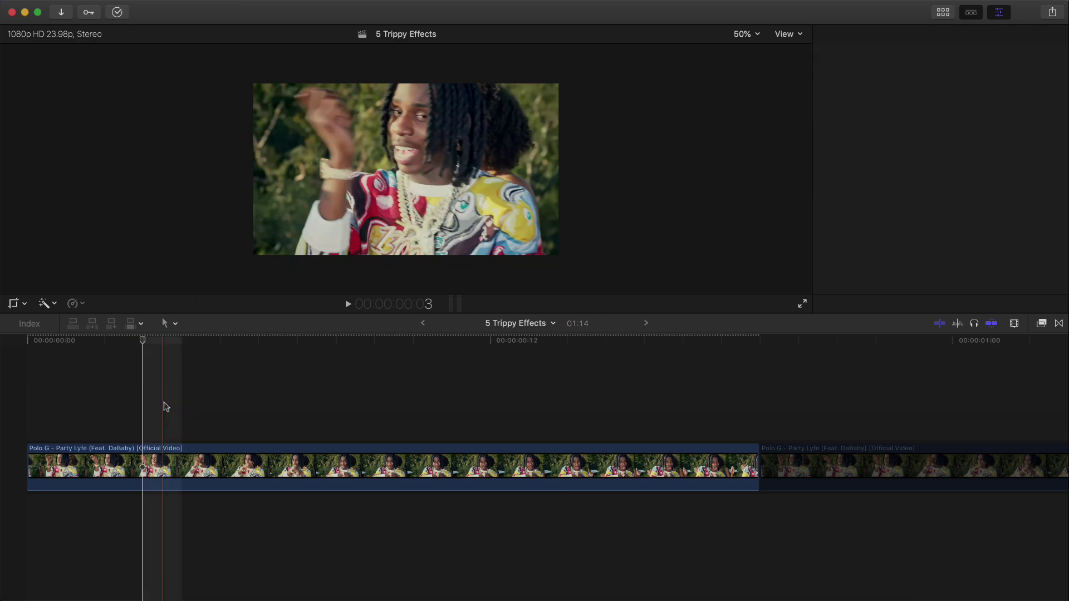
left_click(644, 489)
left_click_drag(772, 465, 40, 384)
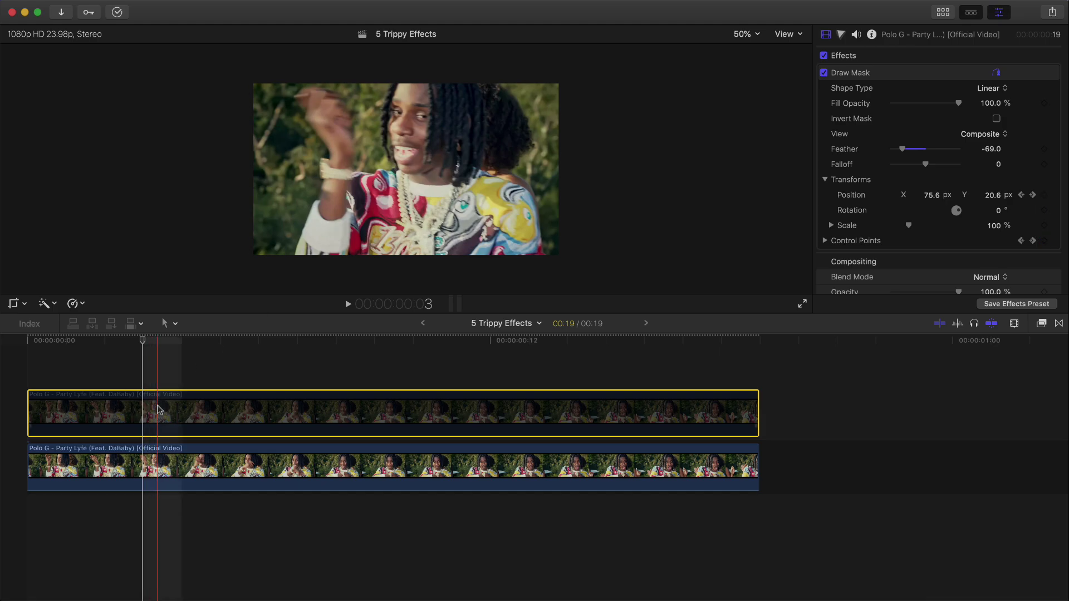
left_click(907, 77)
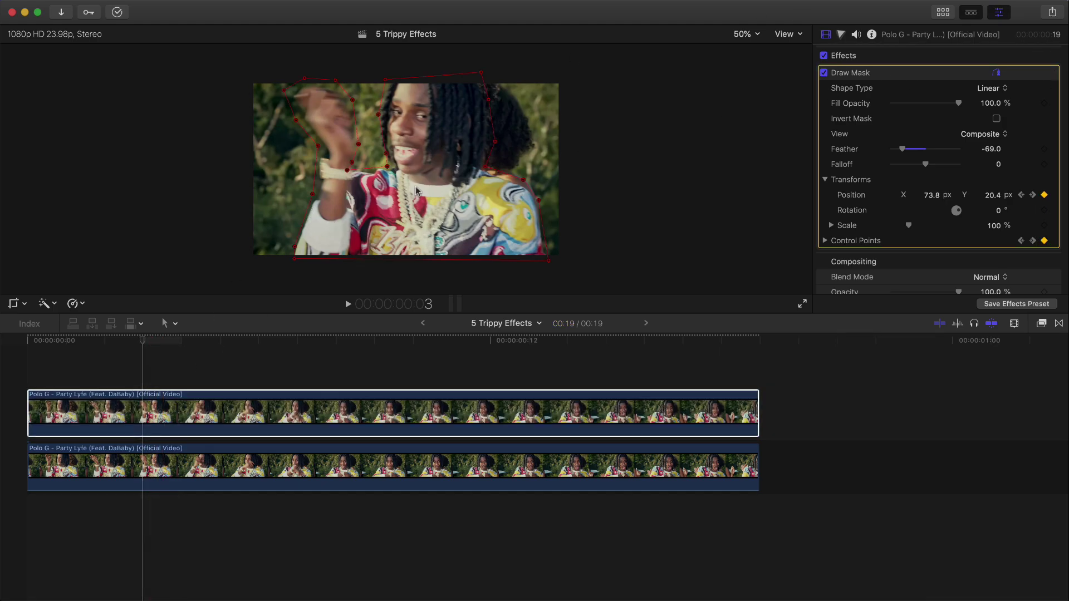
mouse_move(143, 340)
left_mouse_down()
mouse_move(10, 343)
mouse_move(317, 352)
left_mouse_up()
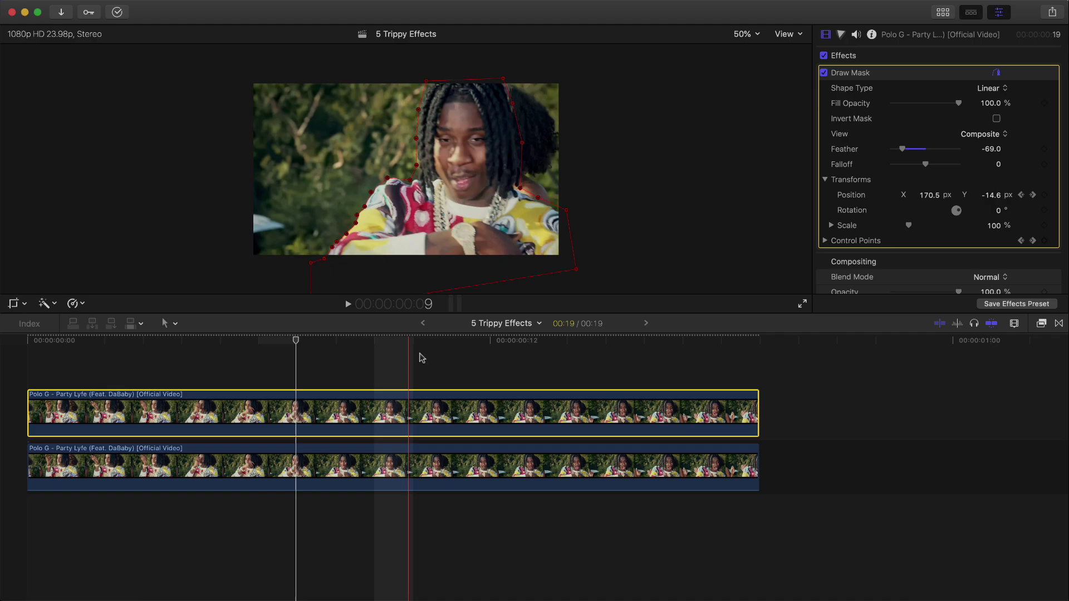
left_click_drag(423, 352, 513, 358)
Disable the background clip and select the masked subject clip.
left_click(568, 354)
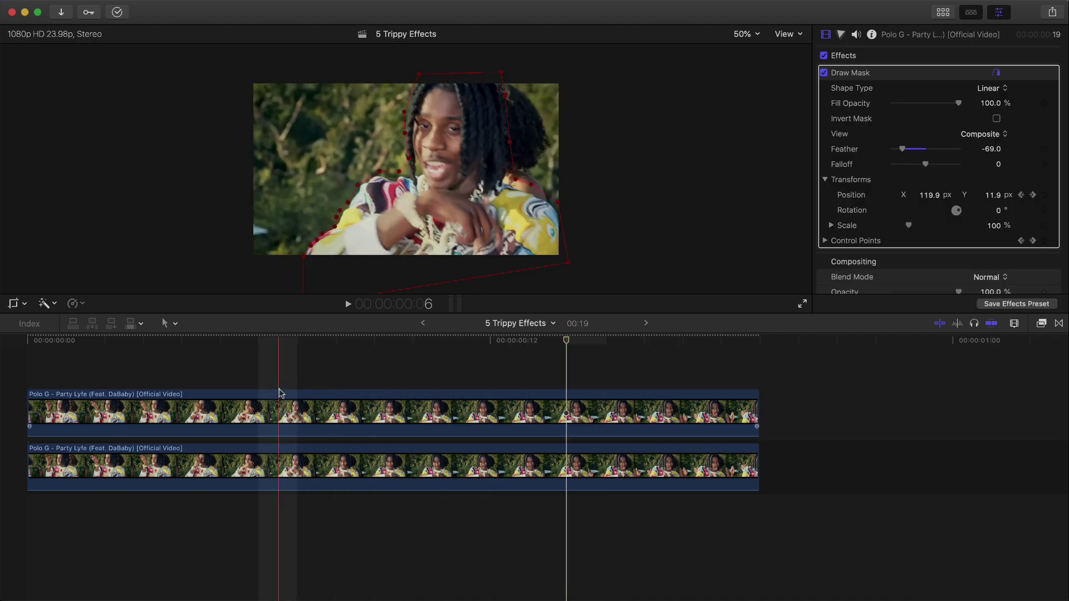
left_click(623, 467)
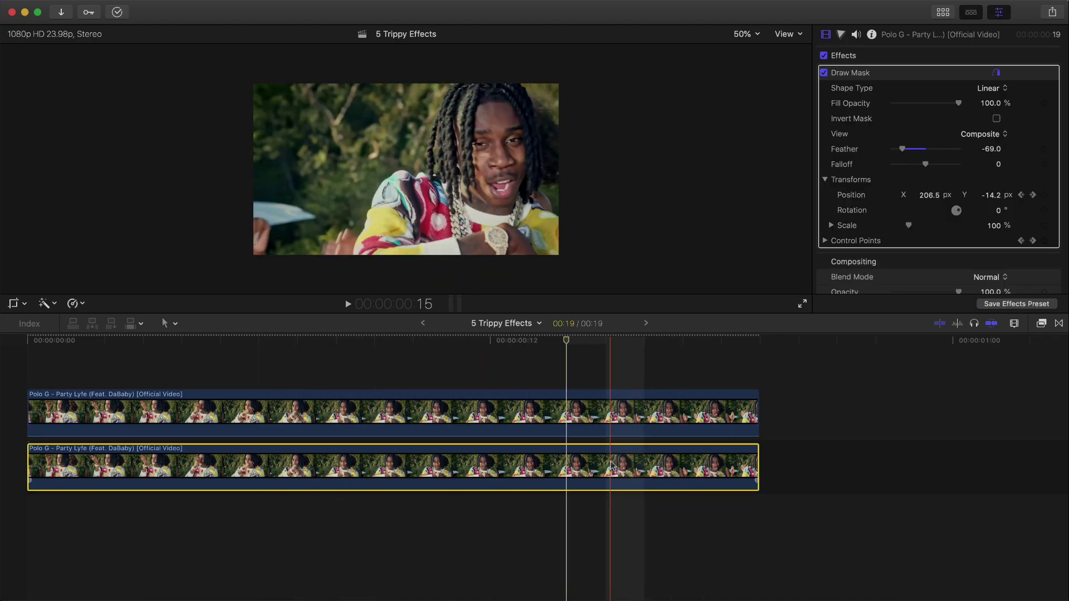
key("v")
left_click(612, 415)
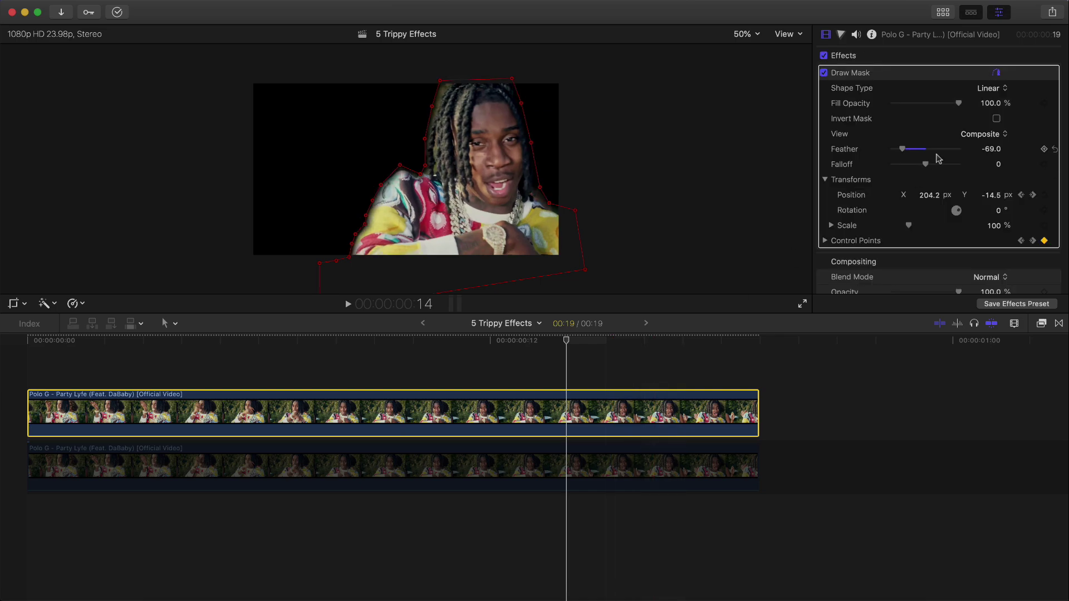
Reset the Draw Mask Feather to 0, then soften it to -64.
left_click(994, 149)
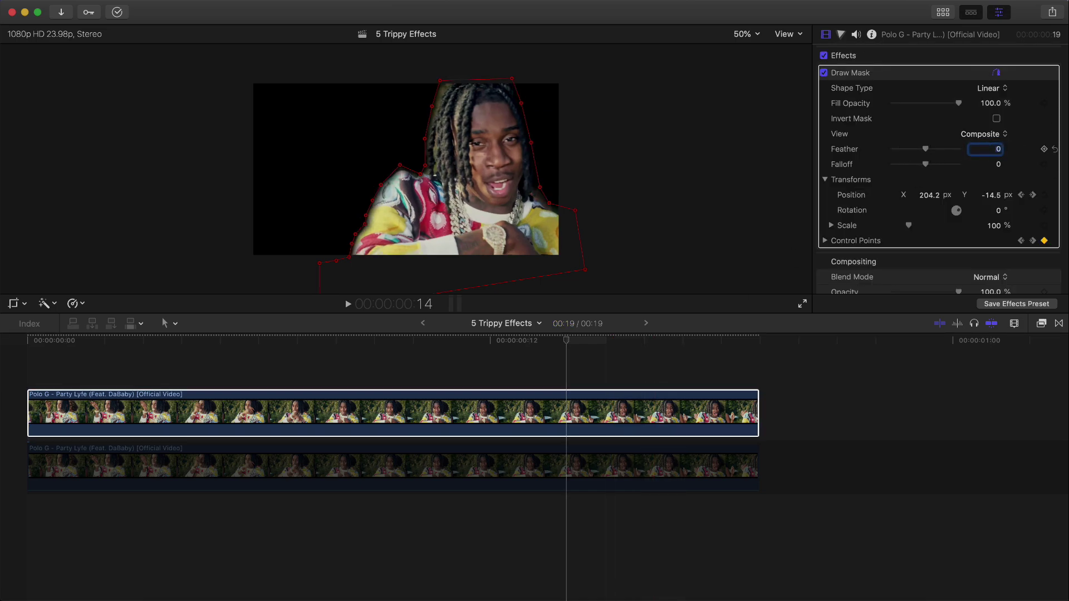
key("shift+Tab")
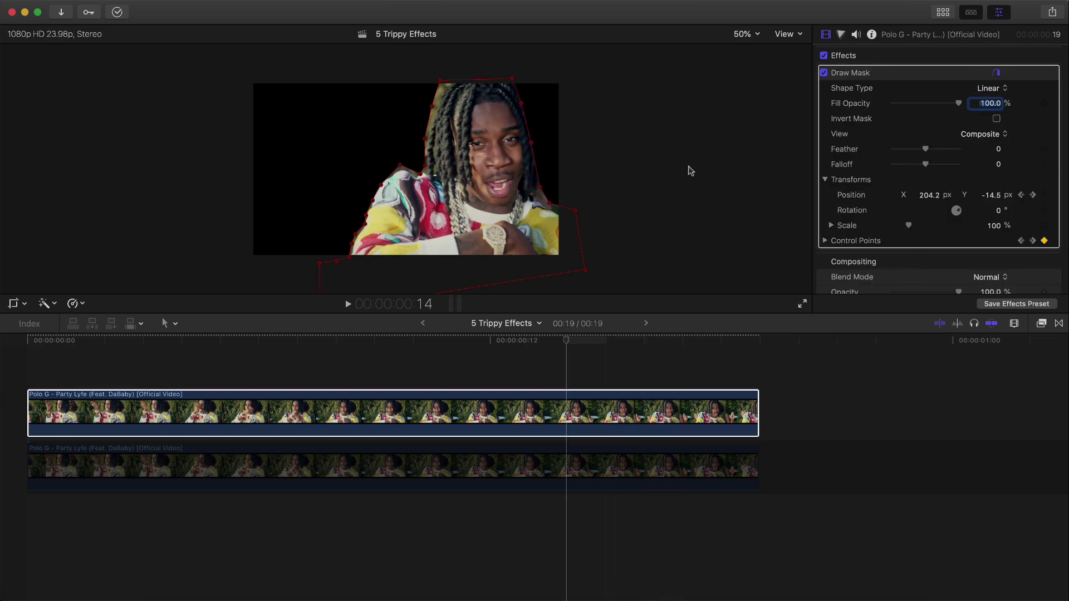
left_click(921, 272)
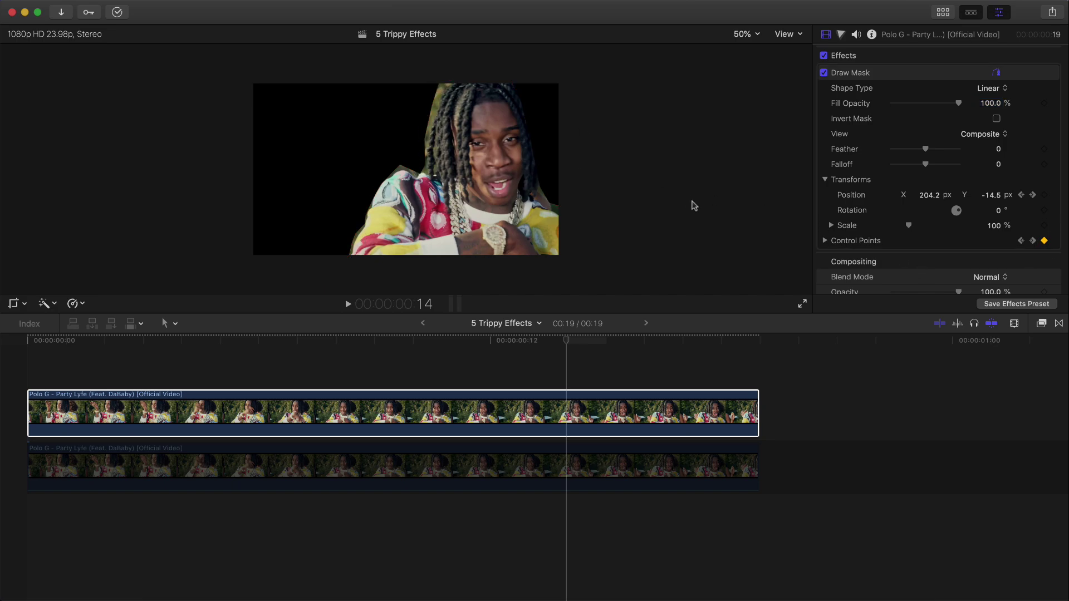
left_click_drag(926, 149, 909, 156)
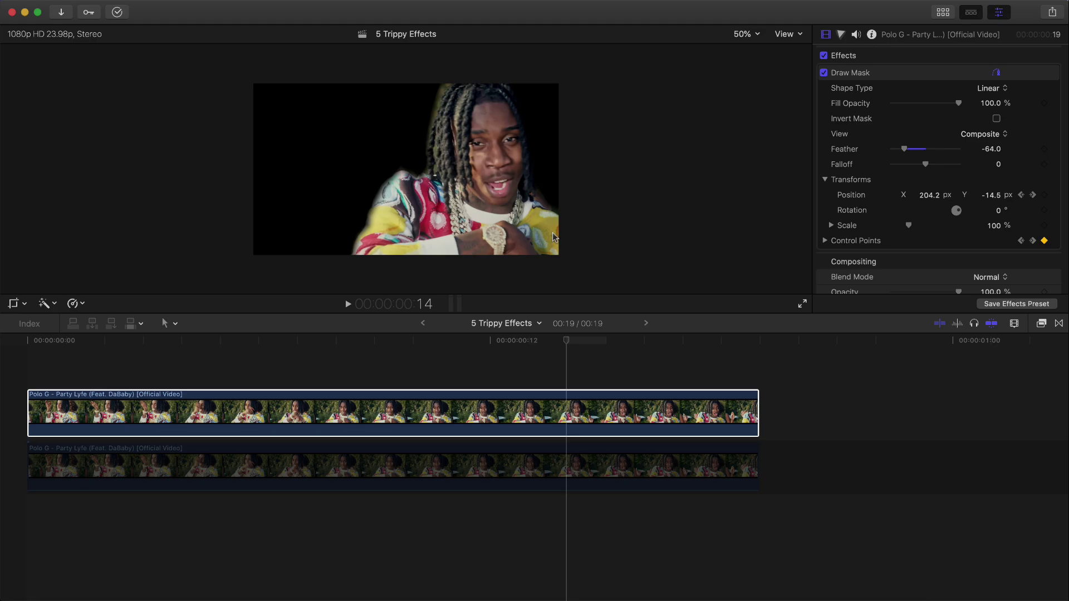
left_click(551, 471)
Re-enable the background clip and apply Blur > Prism to it at Amount 37.5.
key("v")
left_click(271, 417)
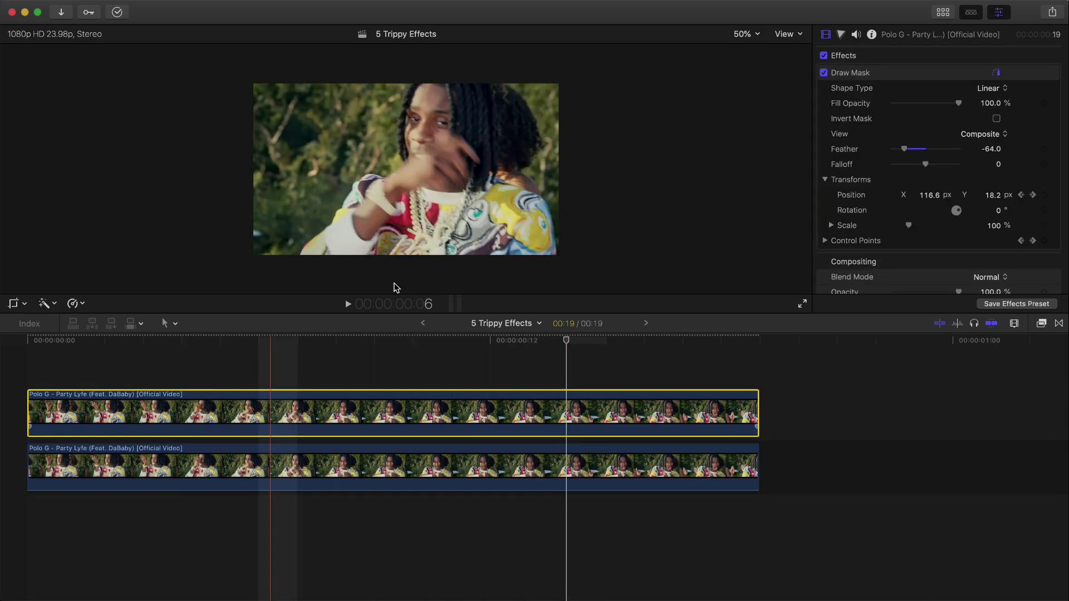
left_click(368, 340)
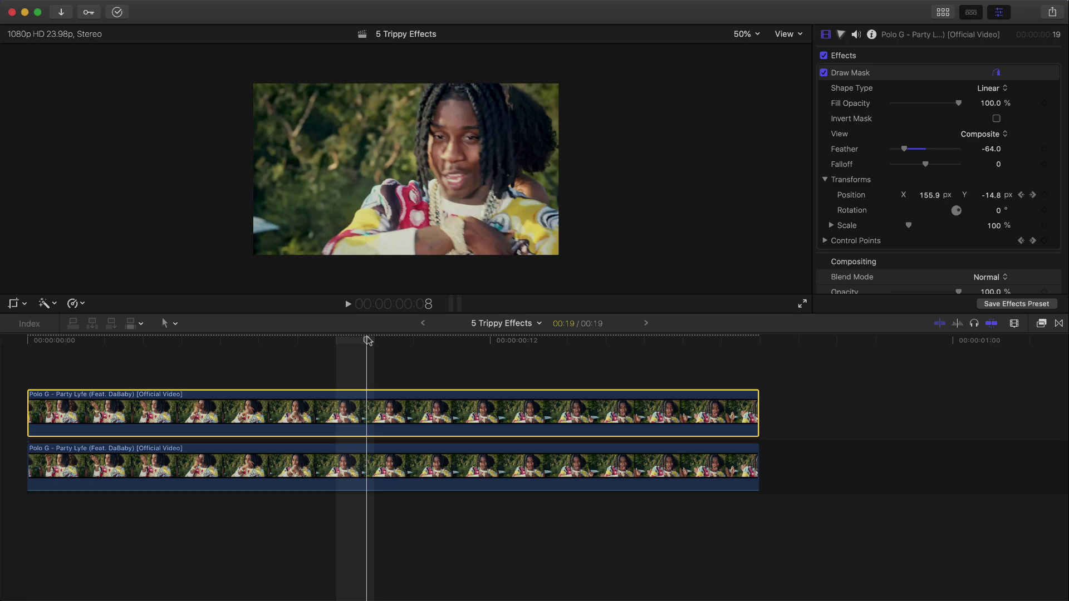
left_click(1041, 325)
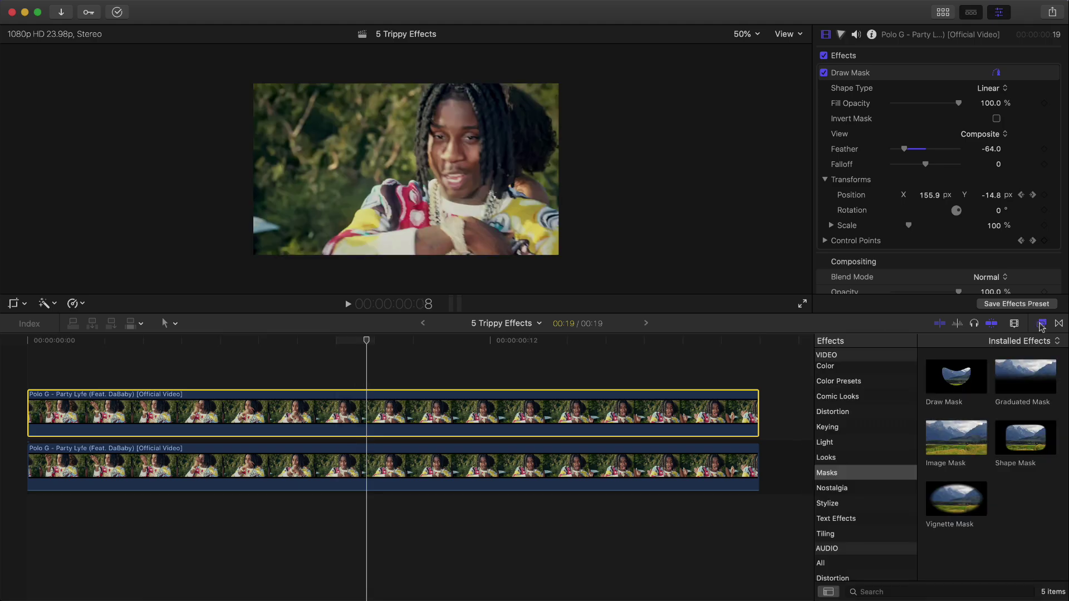
scroll(845, 402, "up", 3)
left_click(824, 430)
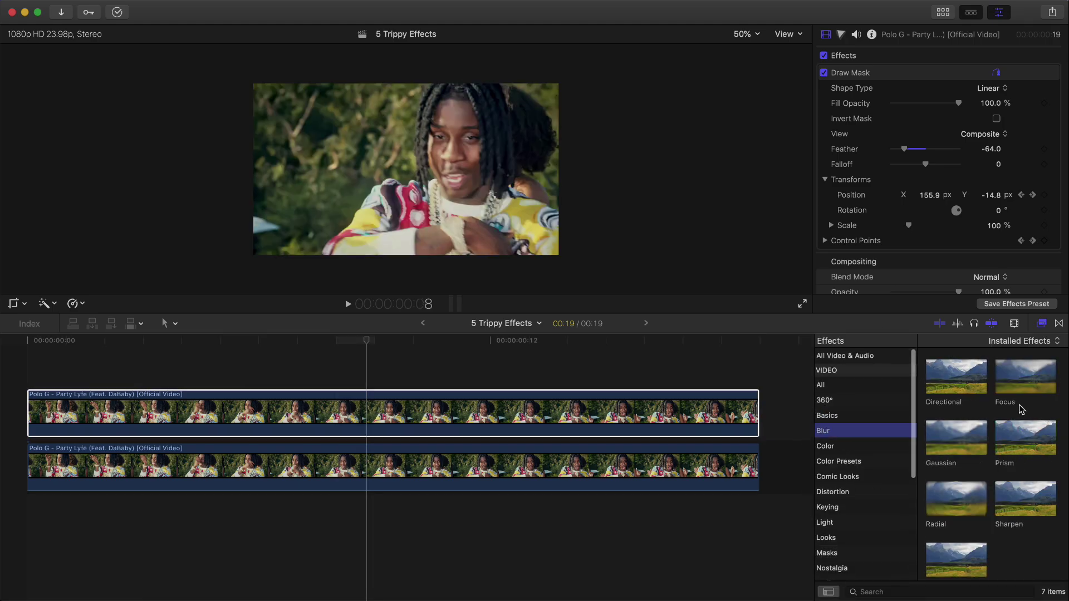
left_click_drag(1026, 438, 504, 477)
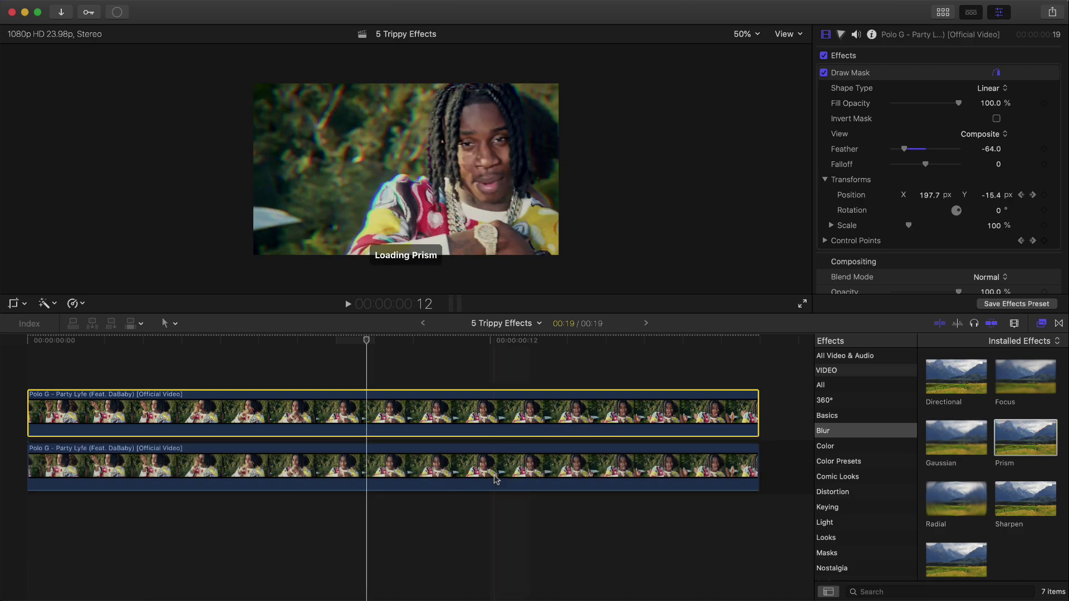
left_click(500, 474)
left_click_drag(367, 345, 321, 346)
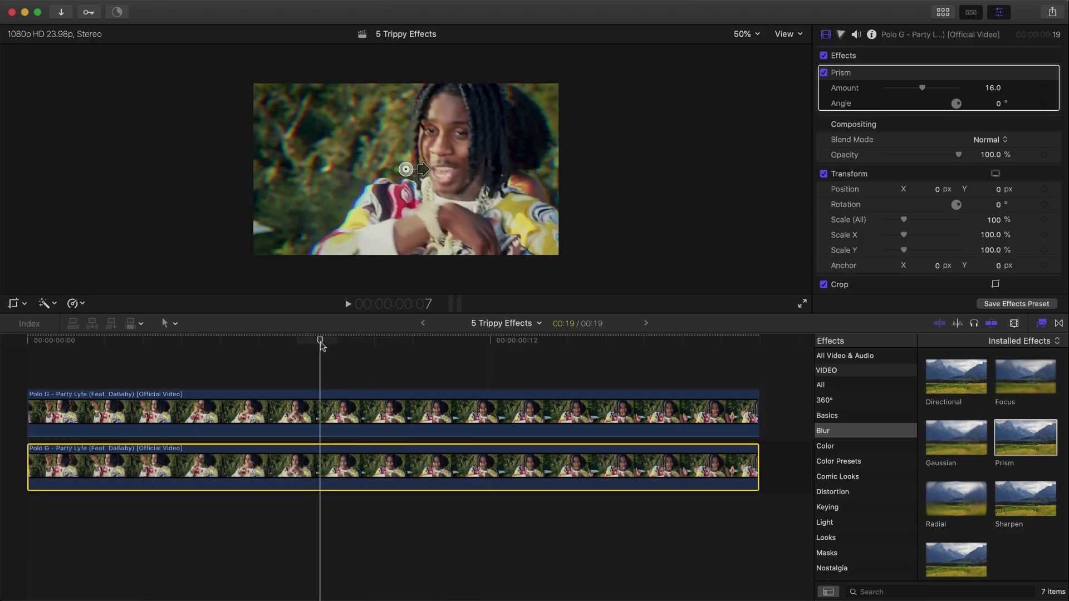
left_click_drag(423, 169, 426, 166)
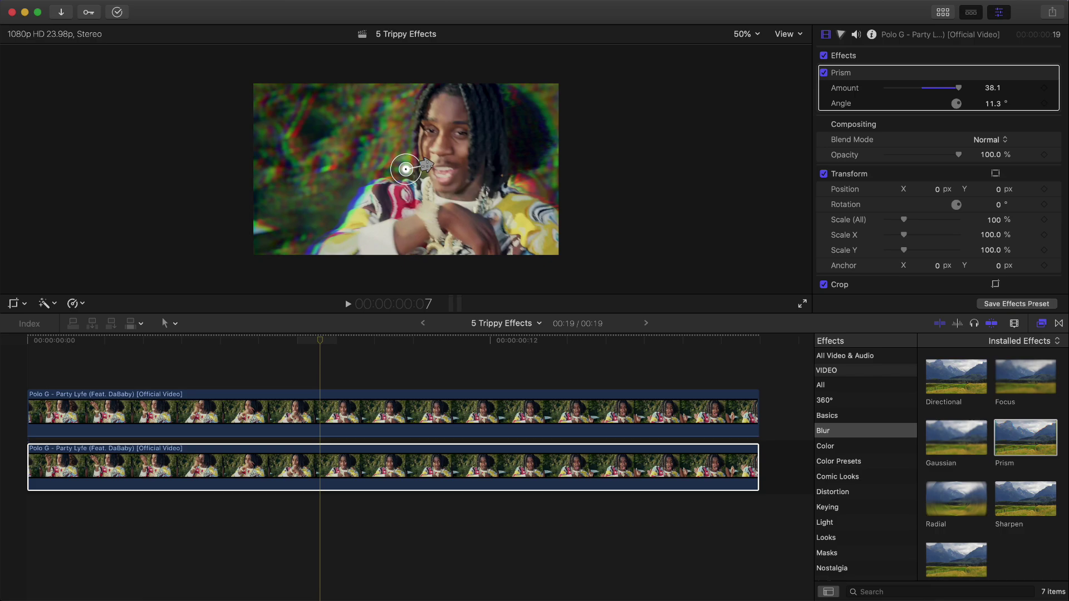
Add Tiling > Kaleidoscope to the background with Segment Angle 17.8° and Mix 58.69%.
scroll(863, 473, "down", 5)
left_click(825, 542)
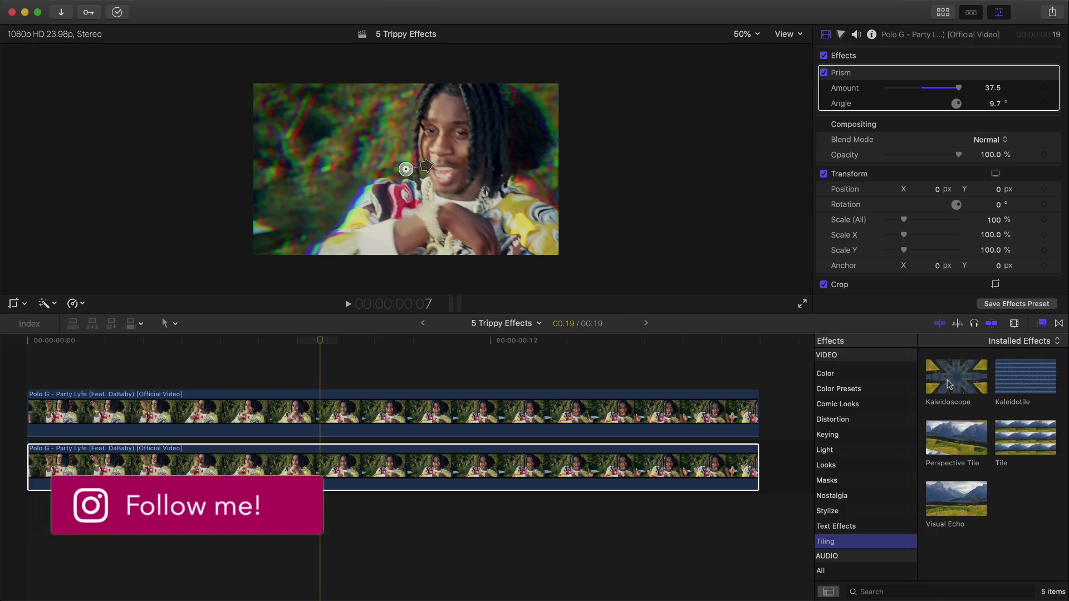
left_click_drag(956, 376, 324, 464)
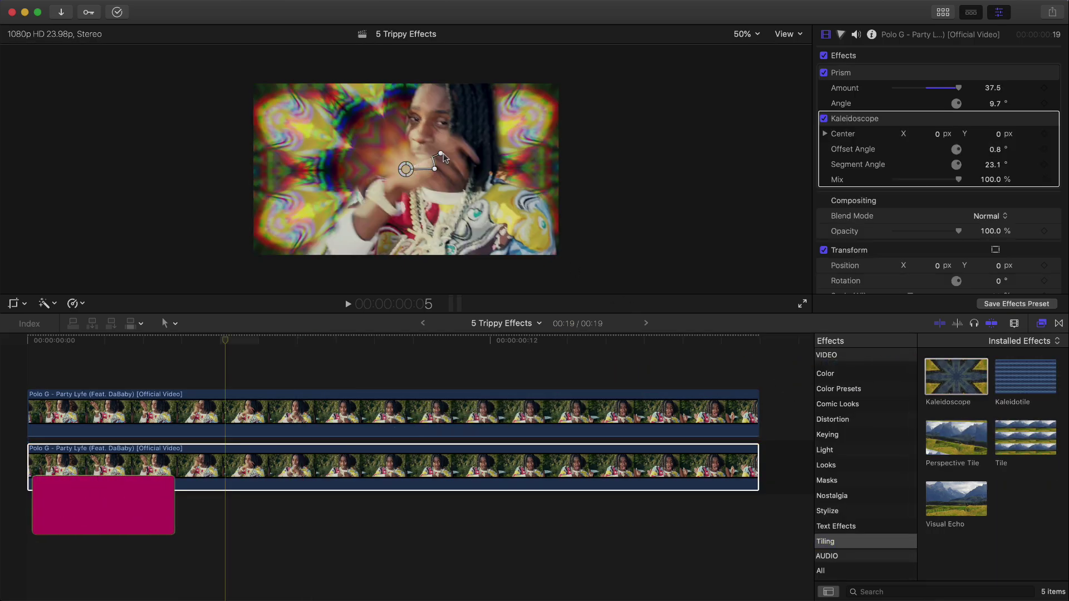
mouse_move(443, 159)
left_mouse_down()
mouse_move(447, 169)
mouse_move(442, 158)
left_mouse_up()
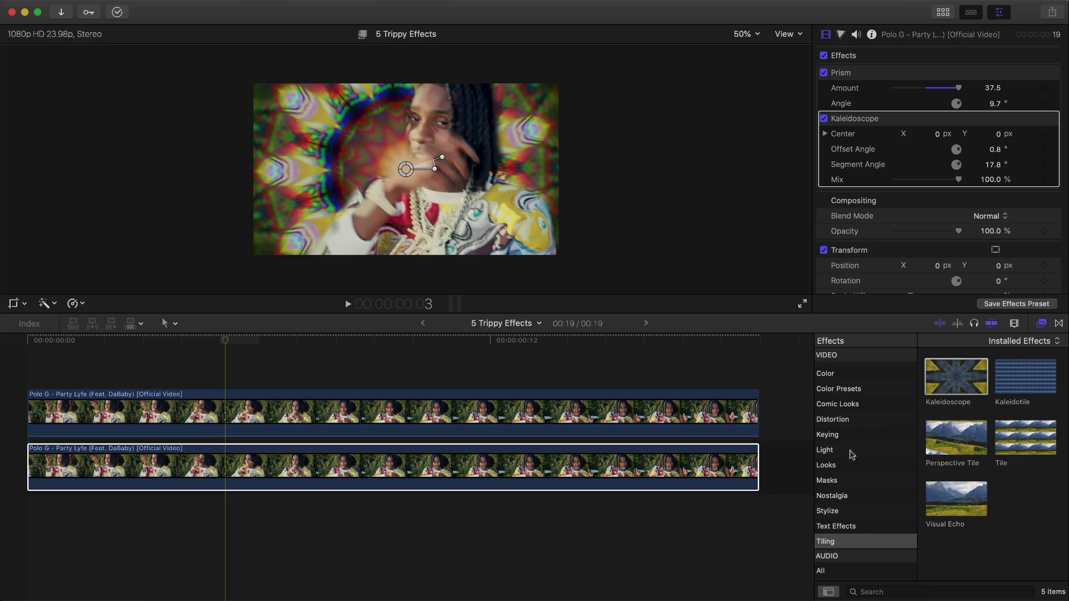
left_click_drag(938, 182, 928, 183)
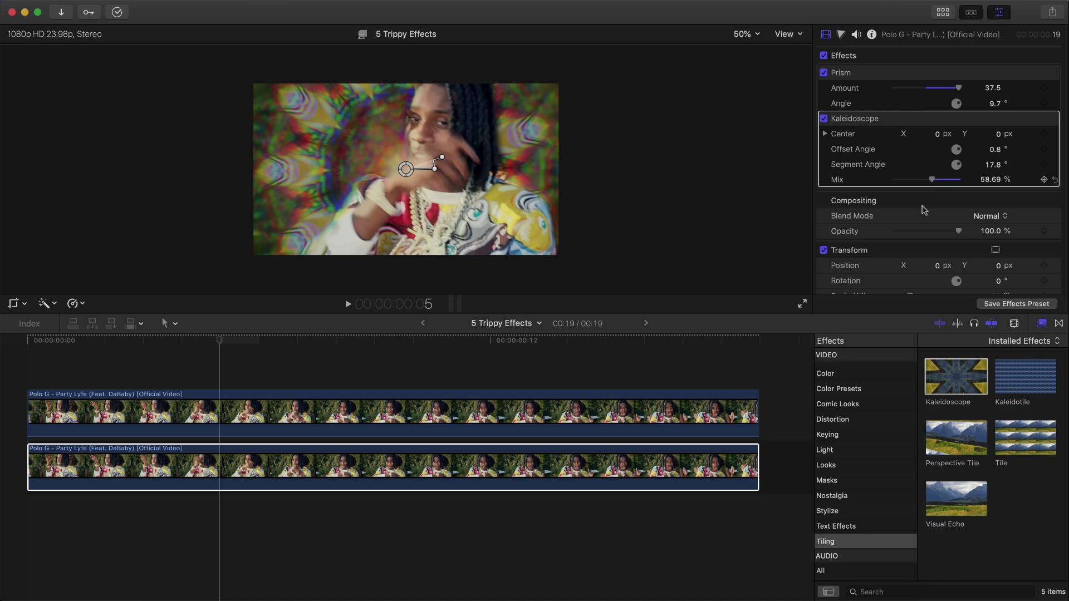
Apply Distortion > Underwater to the background at Size 3.09 and Speed 37.37, then preview.
left_click(830, 419)
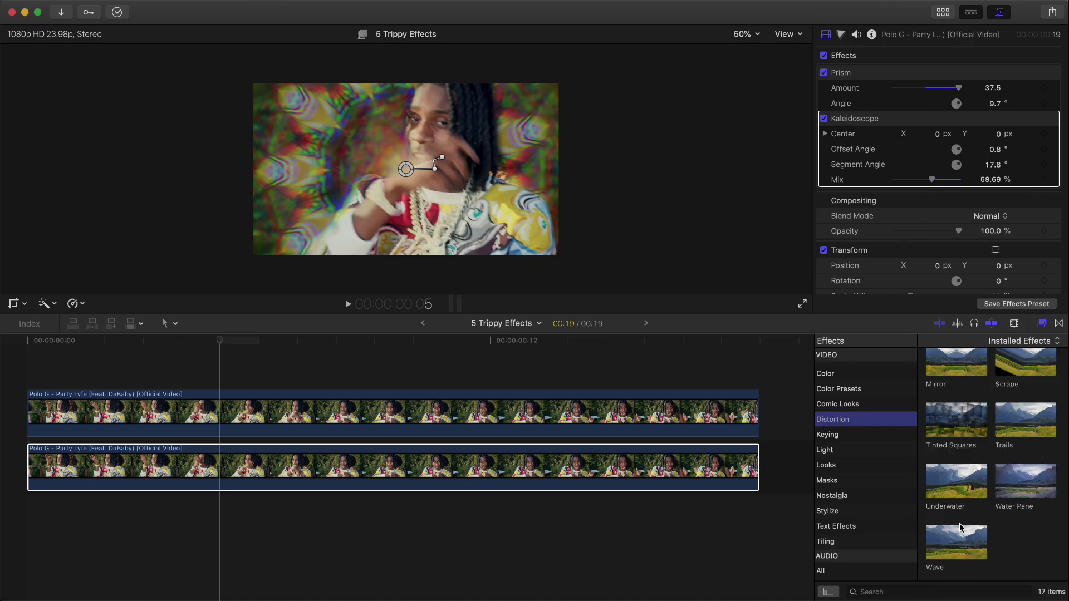
left_click_drag(955, 479, 419, 469)
left_click_drag(906, 211, 922, 231)
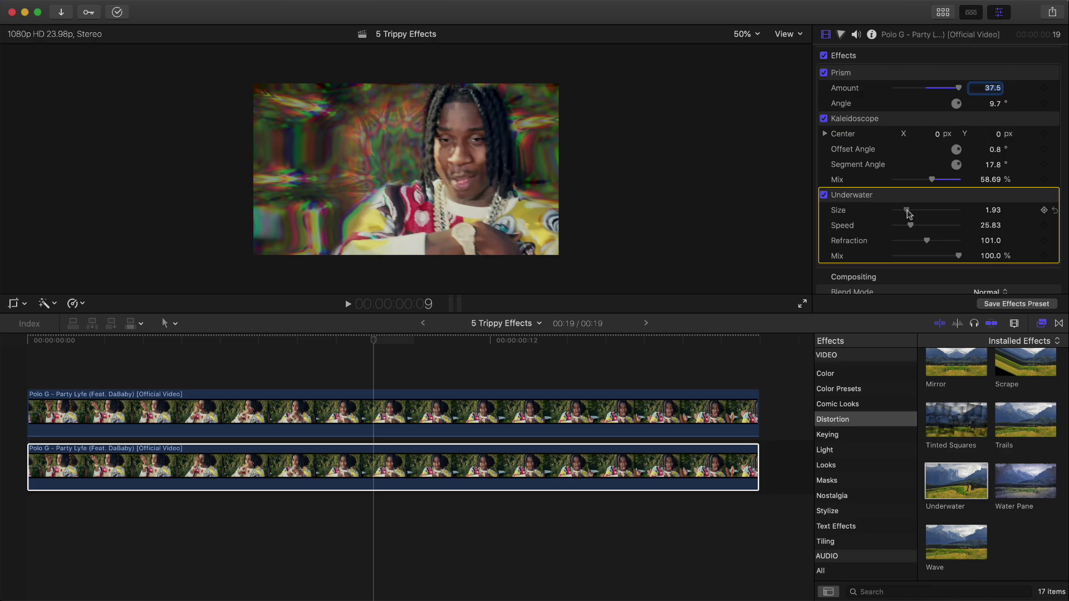
left_click(132, 458)
key("space")
key("space")
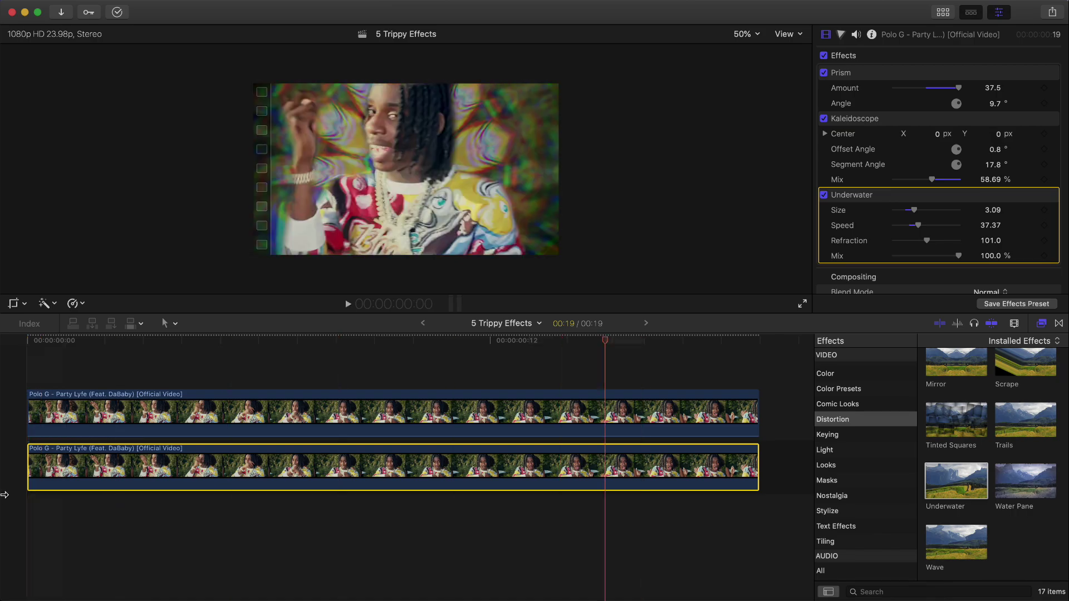
key("space")
Apply Trails (Duration 0.15, Echoes 4.0) to the masked subject clip and play it back.
left_click(283, 391)
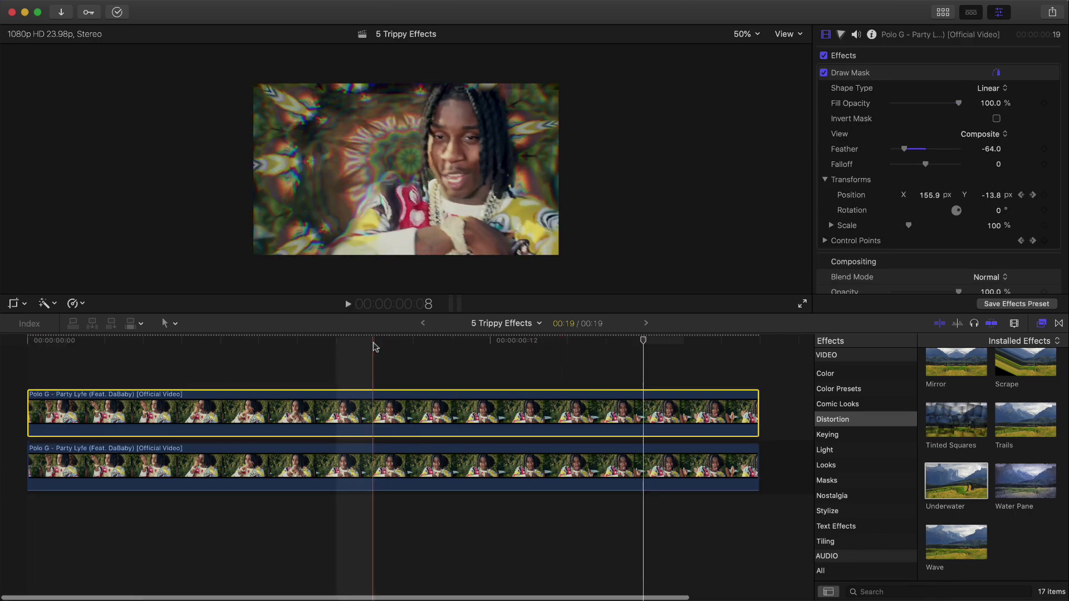
key("space")
key("space")
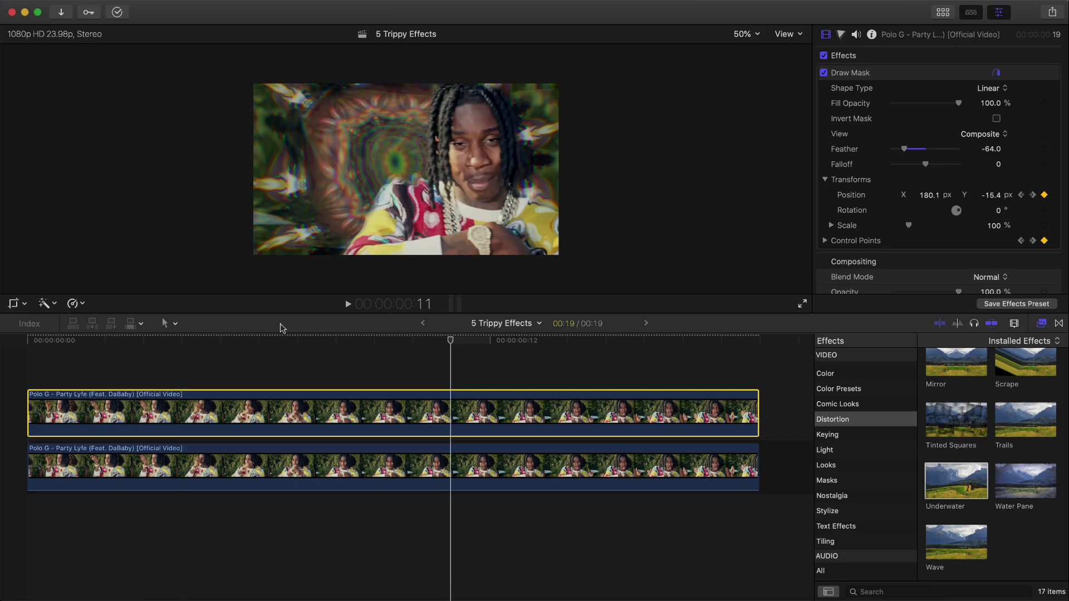
left_click(837, 543)
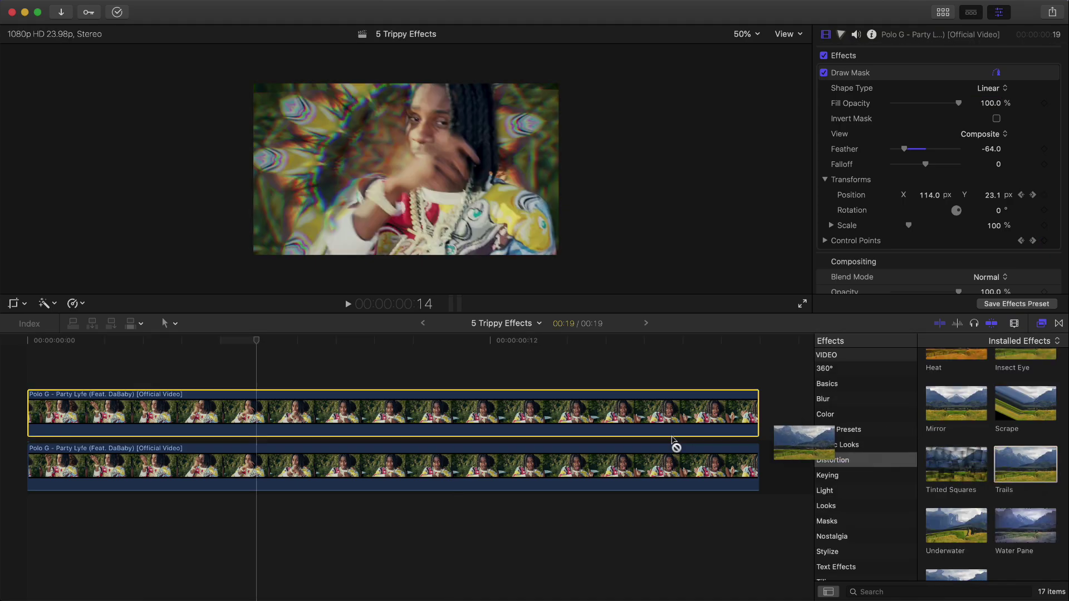
left_click_drag(799, 438, 470, 419)
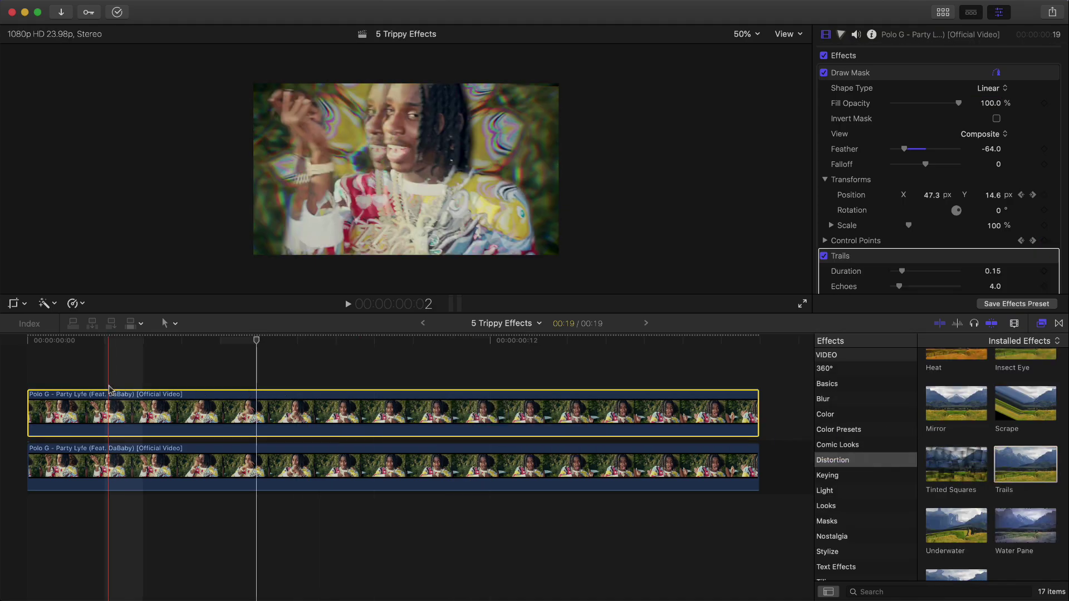
key("space")
key("space")
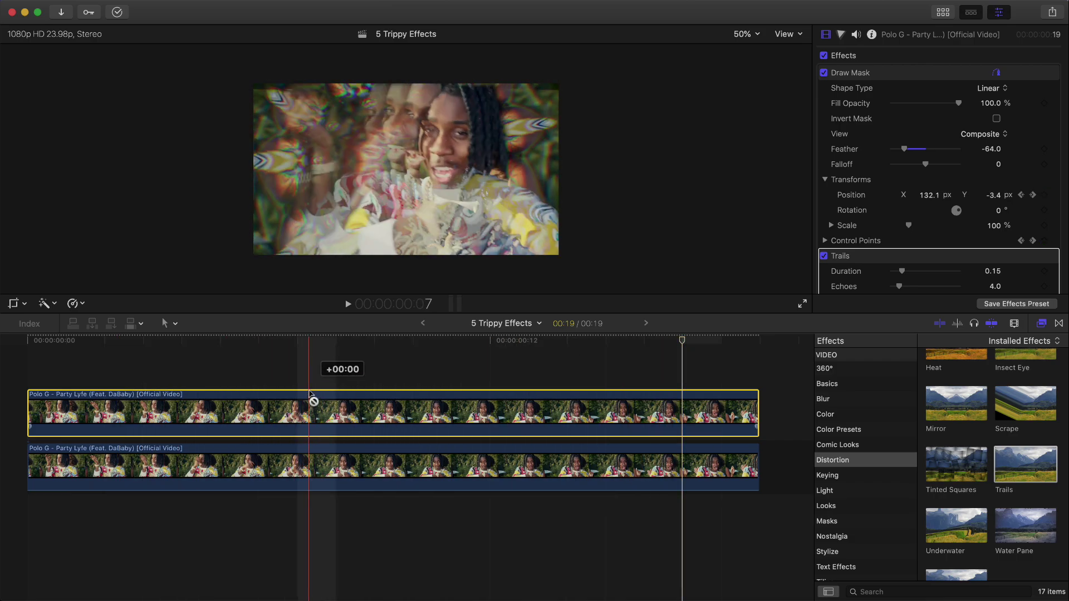
Duplicate the subject clip onto a third layer, check frames 6–7, and play the stacked layers.
left_click_drag(310, 394, 310, 343)
left_click(334, 344)
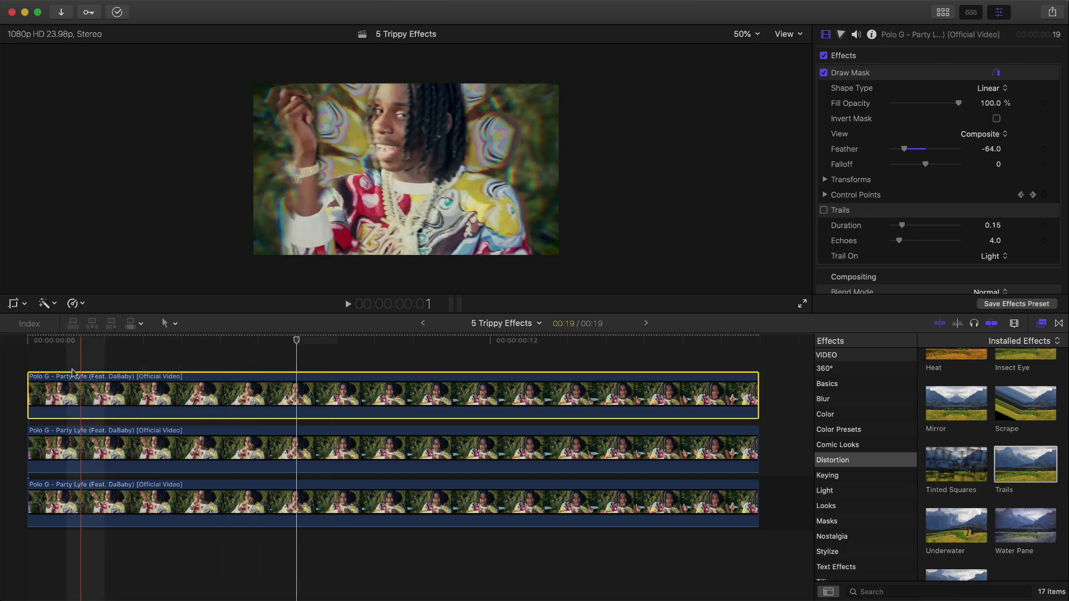
left_click_drag(298, 342, 242, 349)
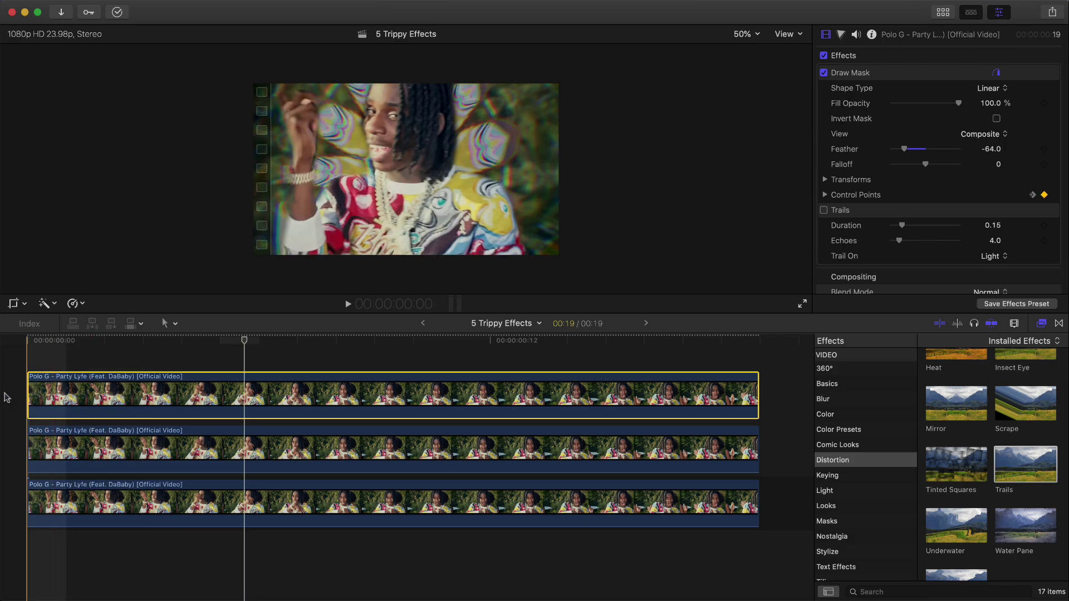
key("space")
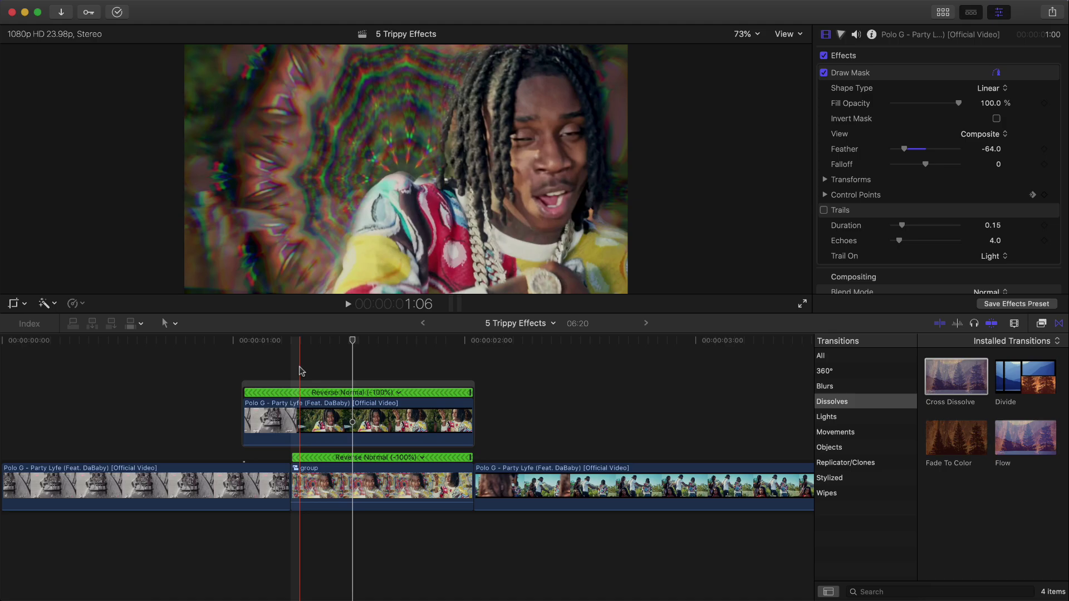
key("space")
key("space")
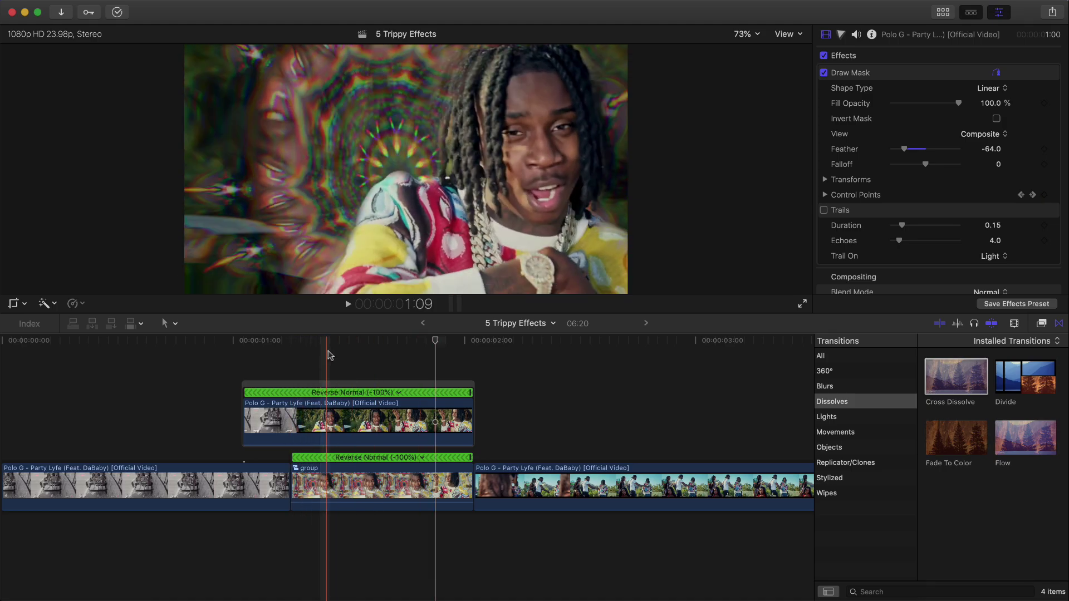
key("space")
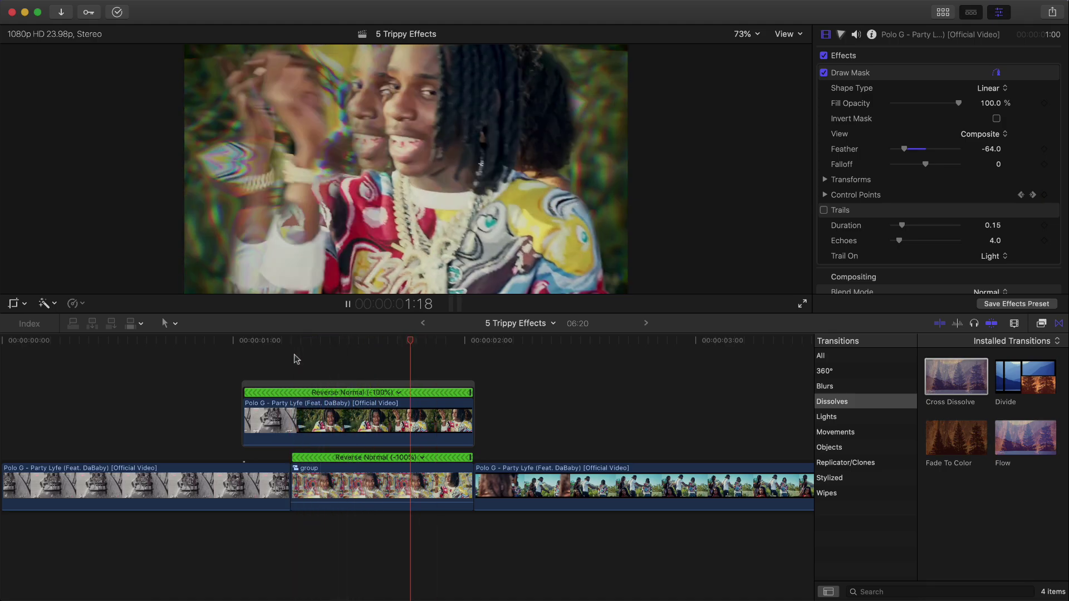
key("space")
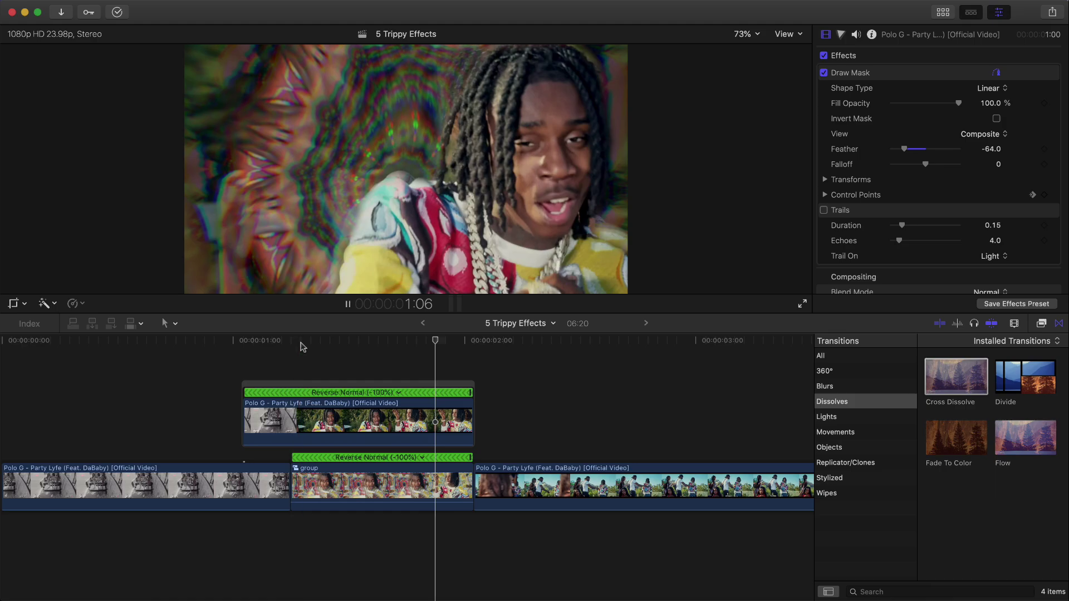
key("space")
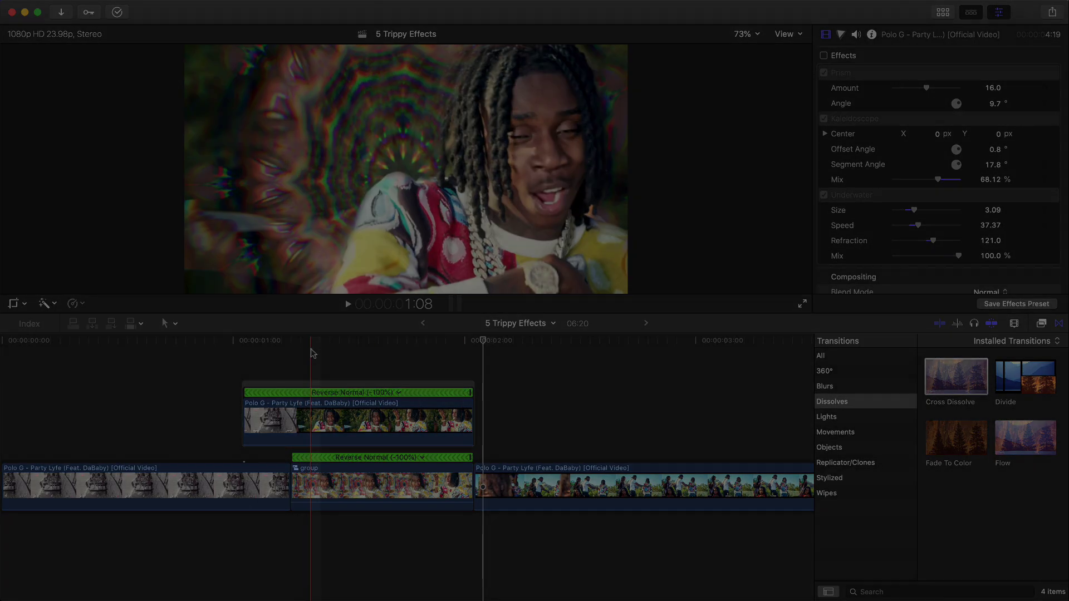